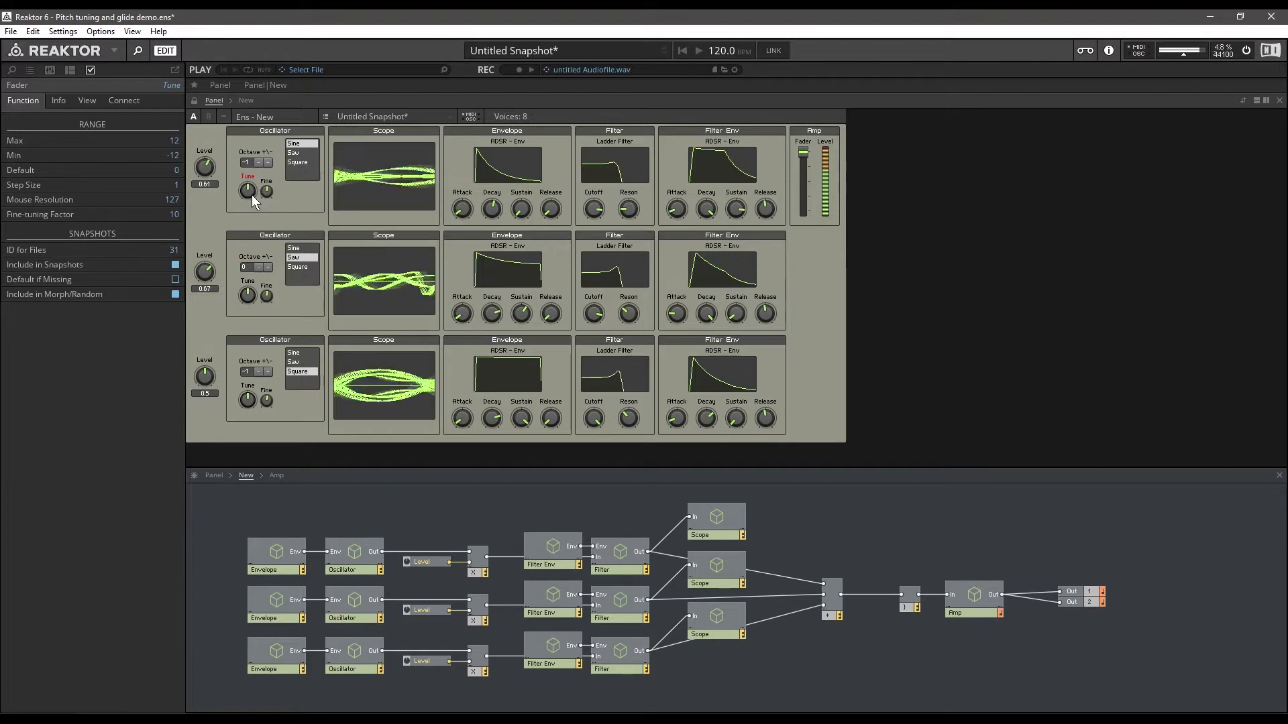
- Turn the Tune knobs of the three oscillators to hear how each one shifts in pitch
left_click_drag(255, 180, 256, 173)
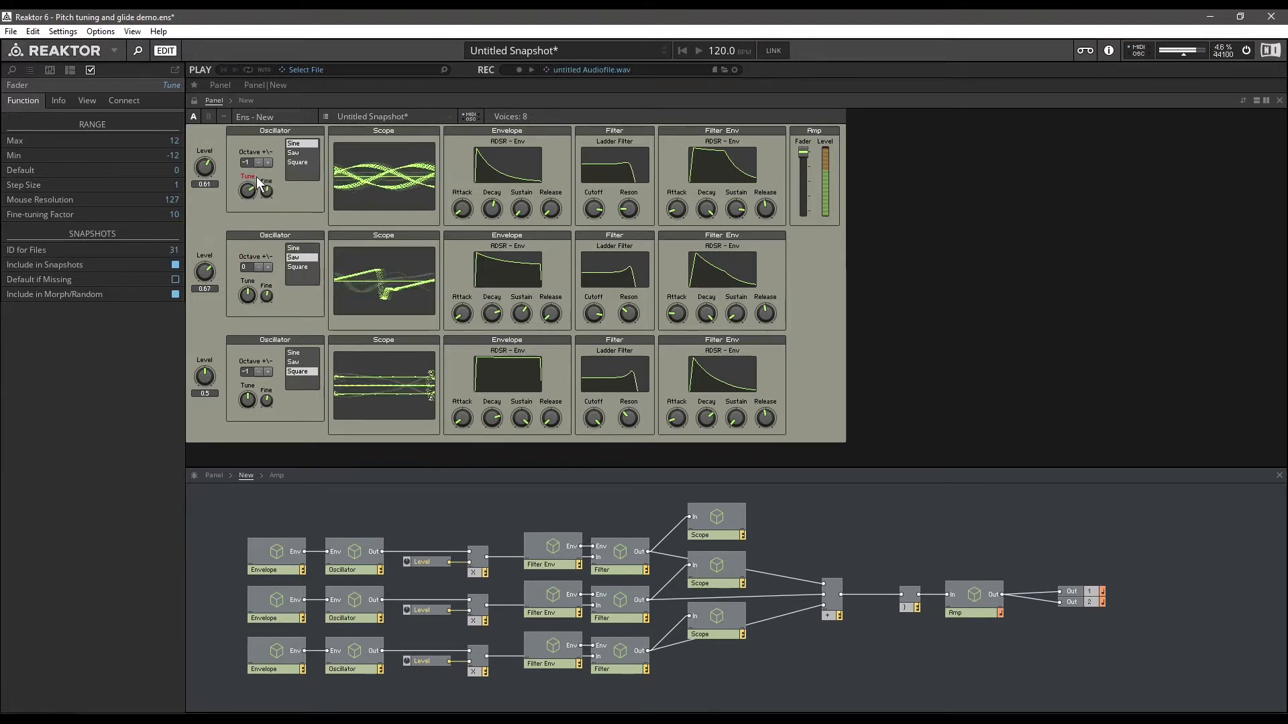
left_click_drag(254, 299, 258, 275)
left_click_drag(249, 404, 251, 424)
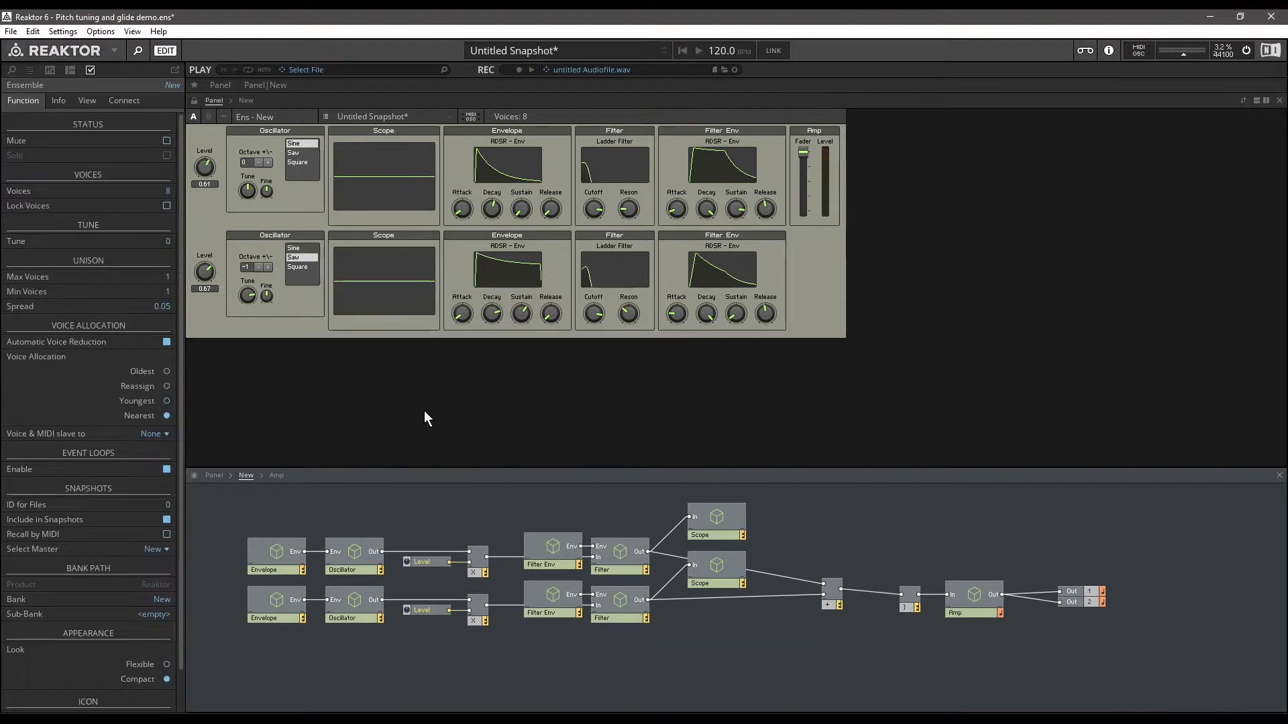
- Create a new ensemble without saving the demo and clear its structure down to the two audio outputs
key("ctrl+n")
key("n")
key("Delete")
left_click_drag(719, 495, 615, 382)
left_click_drag(615, 383, 706, 438)
- Insert a Sine Oscillator into the empty structure
left_click(585, 527)
key("Return")
type("sine")
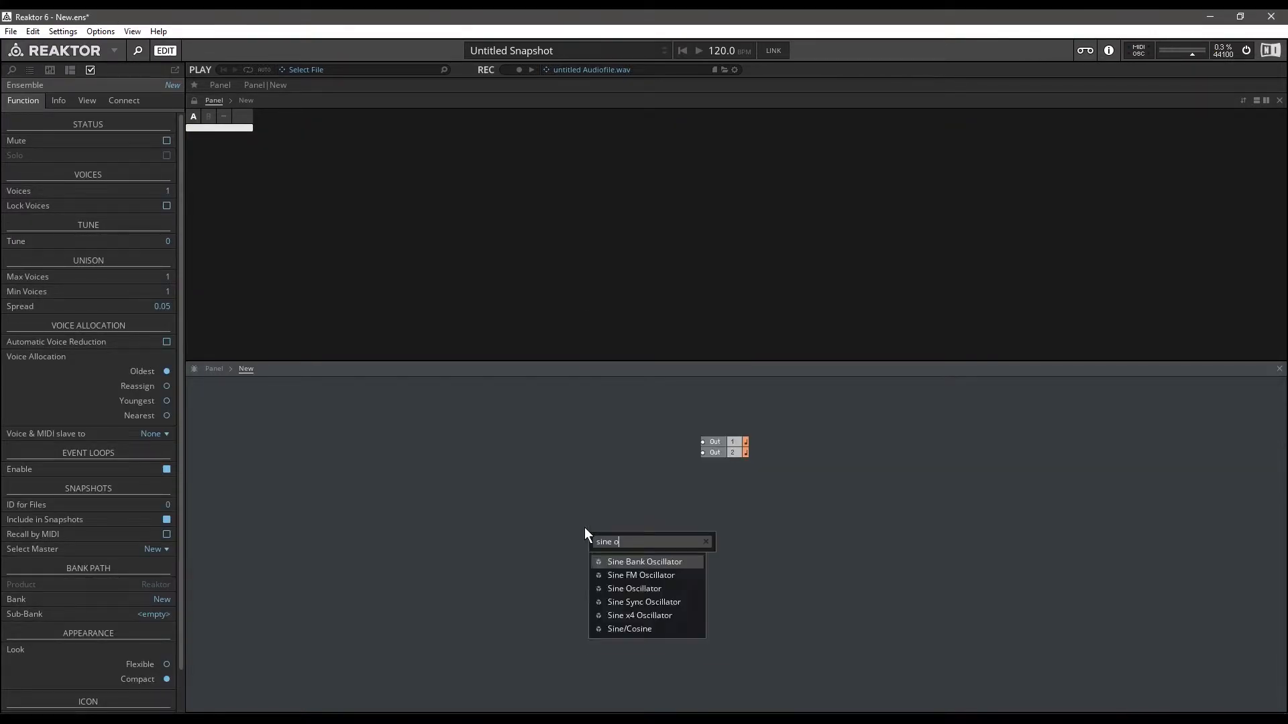
left_click(646, 585)
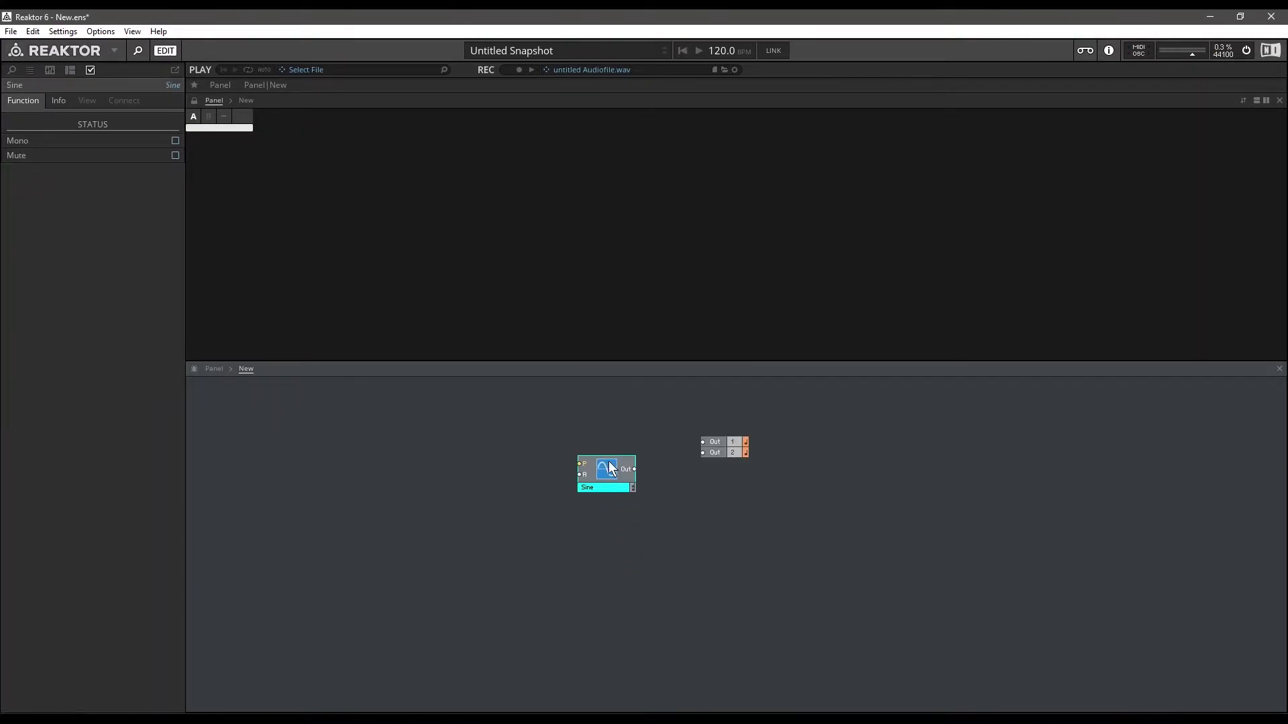
- Create an amplitude control for the sine oscillator, turned fully down, and wire the oscillator to both audio outputs
right_click(582, 464)
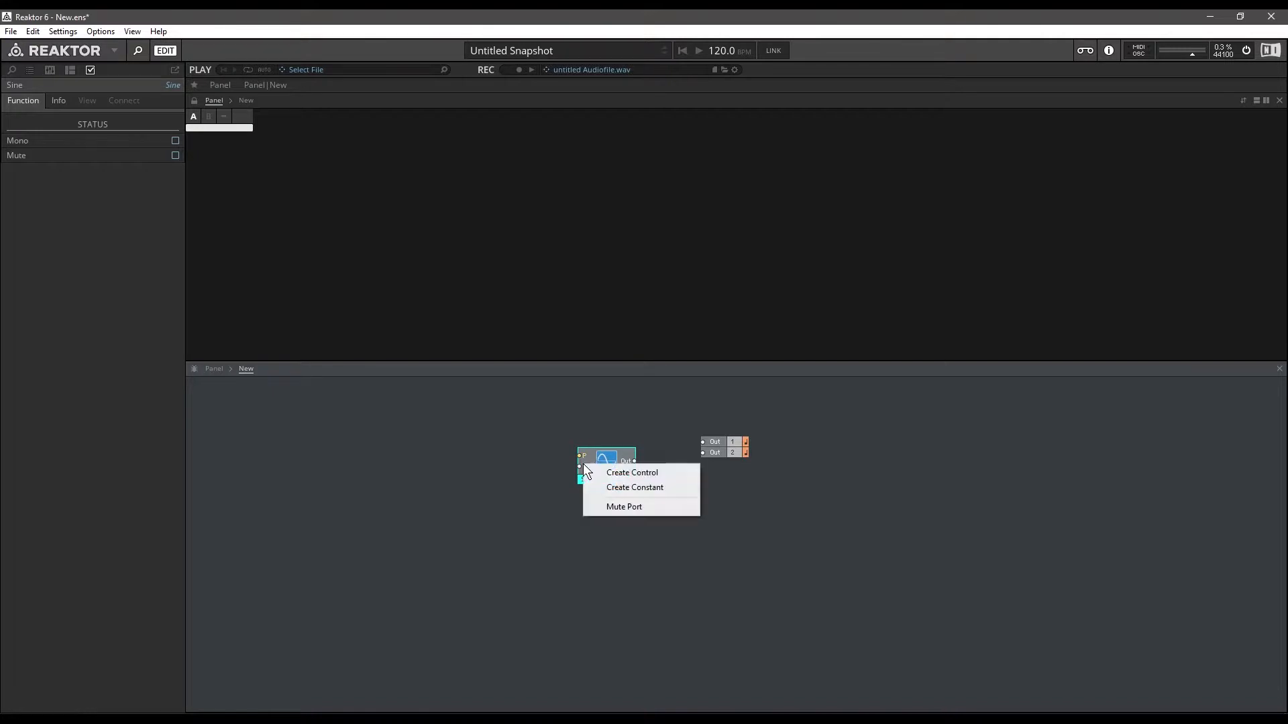
left_click(634, 472)
left_click_drag(634, 462, 702, 453)
left_click_drag(205, 146, 209, 255)
left_click_drag(789, 518, 718, 428)
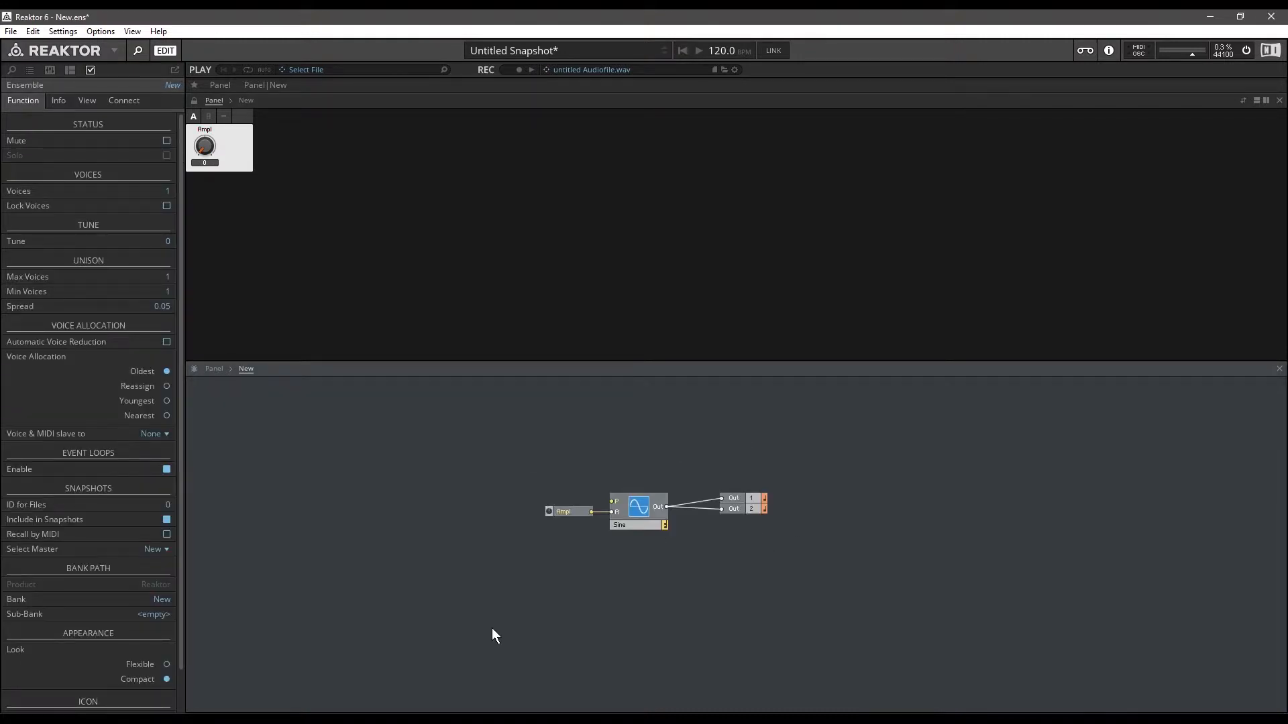
- Insert a Note Pitch MIDI In module and place it to the left of the sine oscillator
double_click(492, 629)
type("pitch")
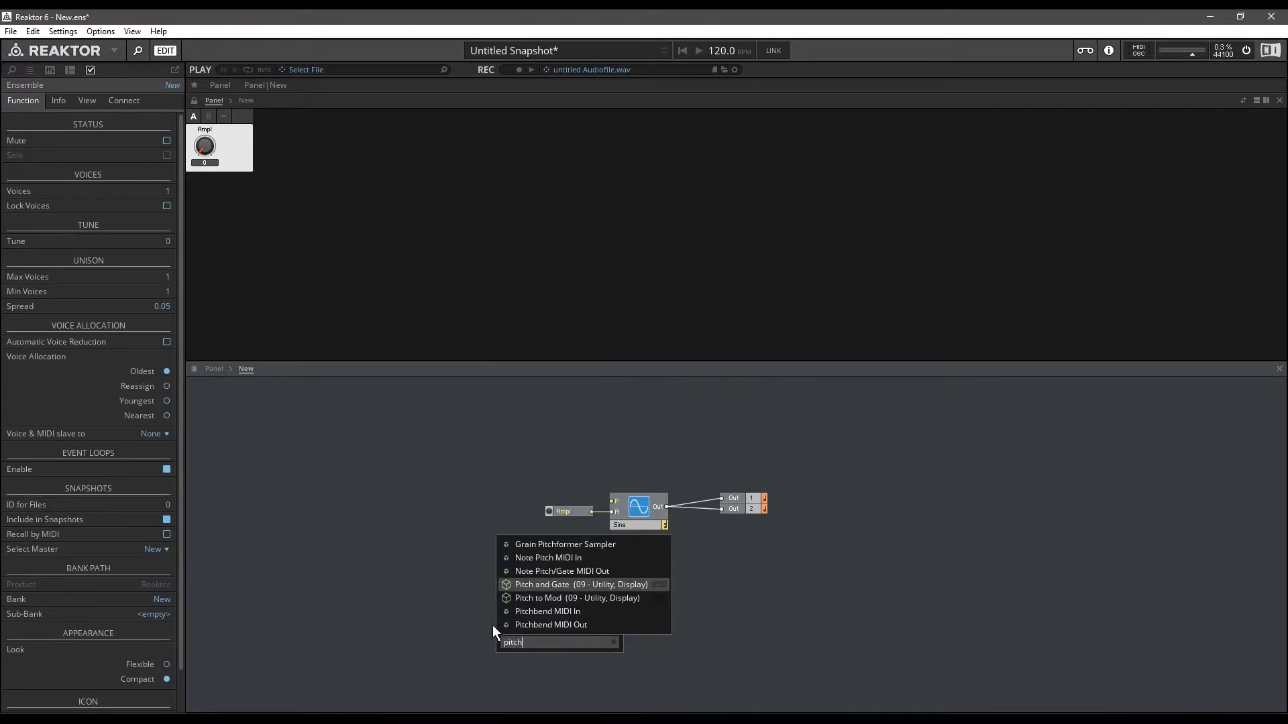
left_click(565, 559)
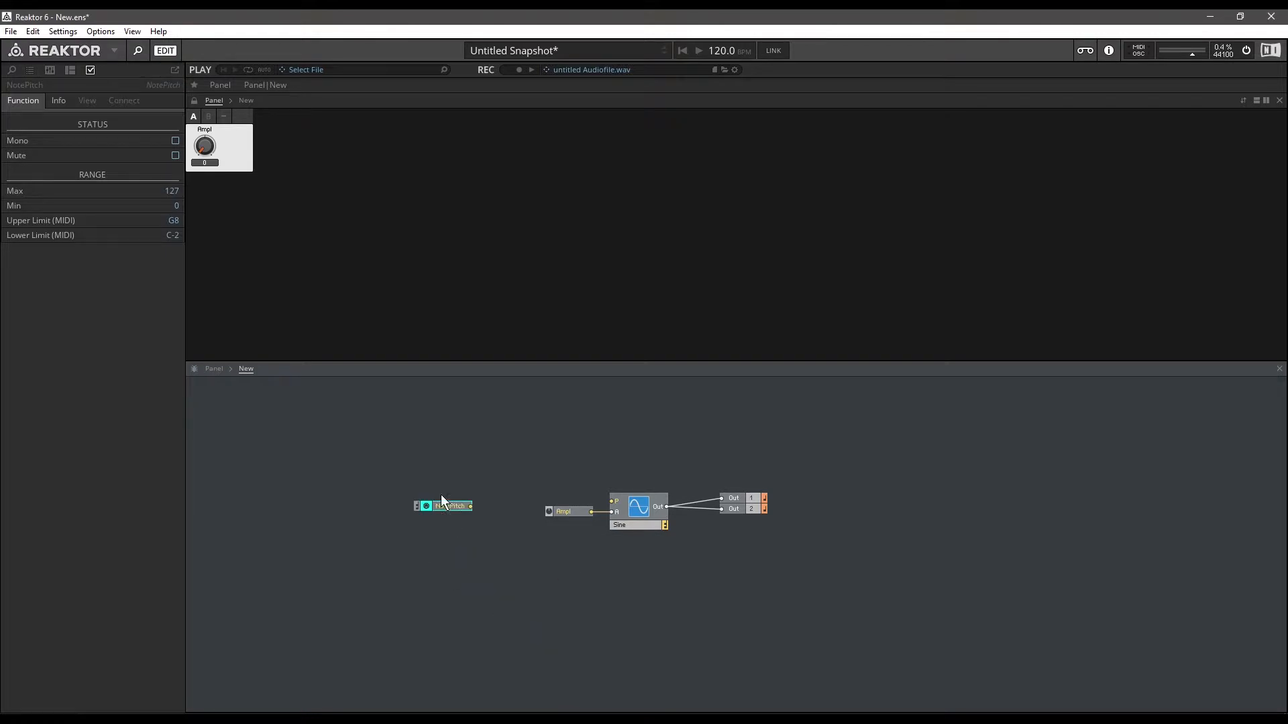
left_click_drag(440, 496, 409, 459)
- Insert a Numeric display module and place it above the amplitude control in the structure
left_click(450, 531)
key("Return")
type("nume")
key("Return")
left_click_drag(488, 540, 555, 438)
- Place the numeric display beside the Ampl knob on the unlocked panel, name it Pitch, and wire NotePitch into it
left_click(194, 101)
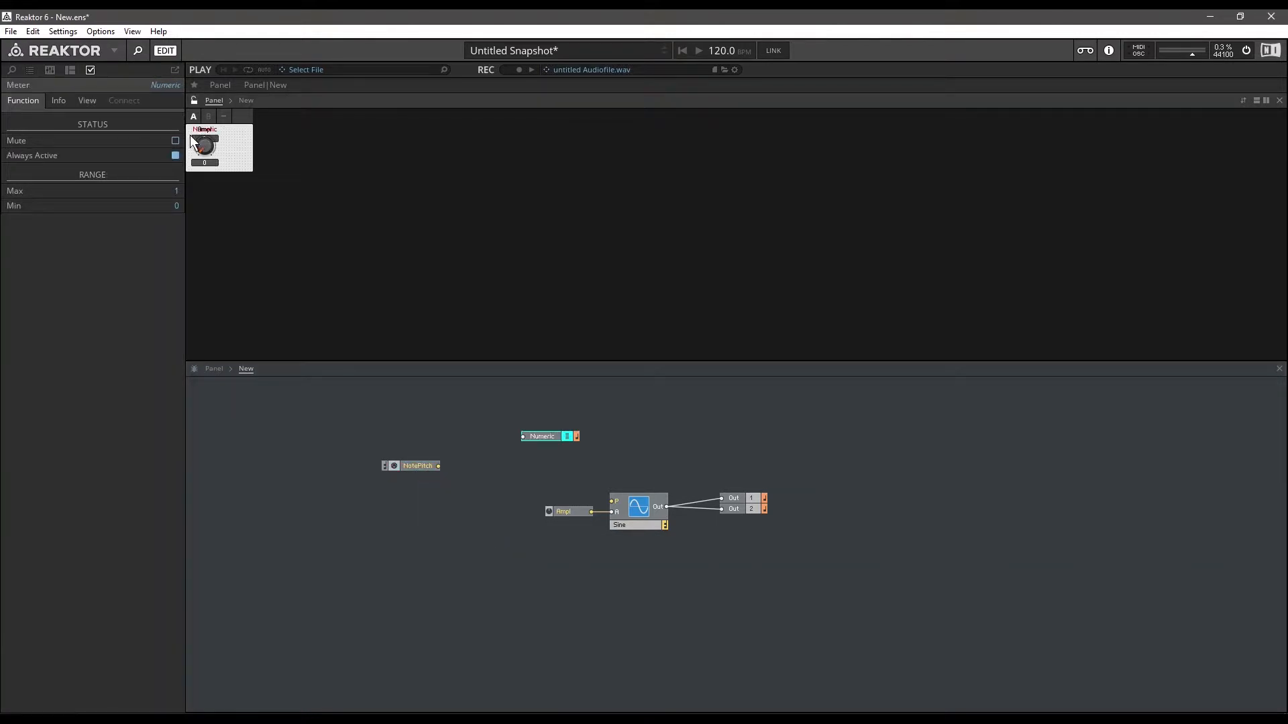
left_click(243, 141)
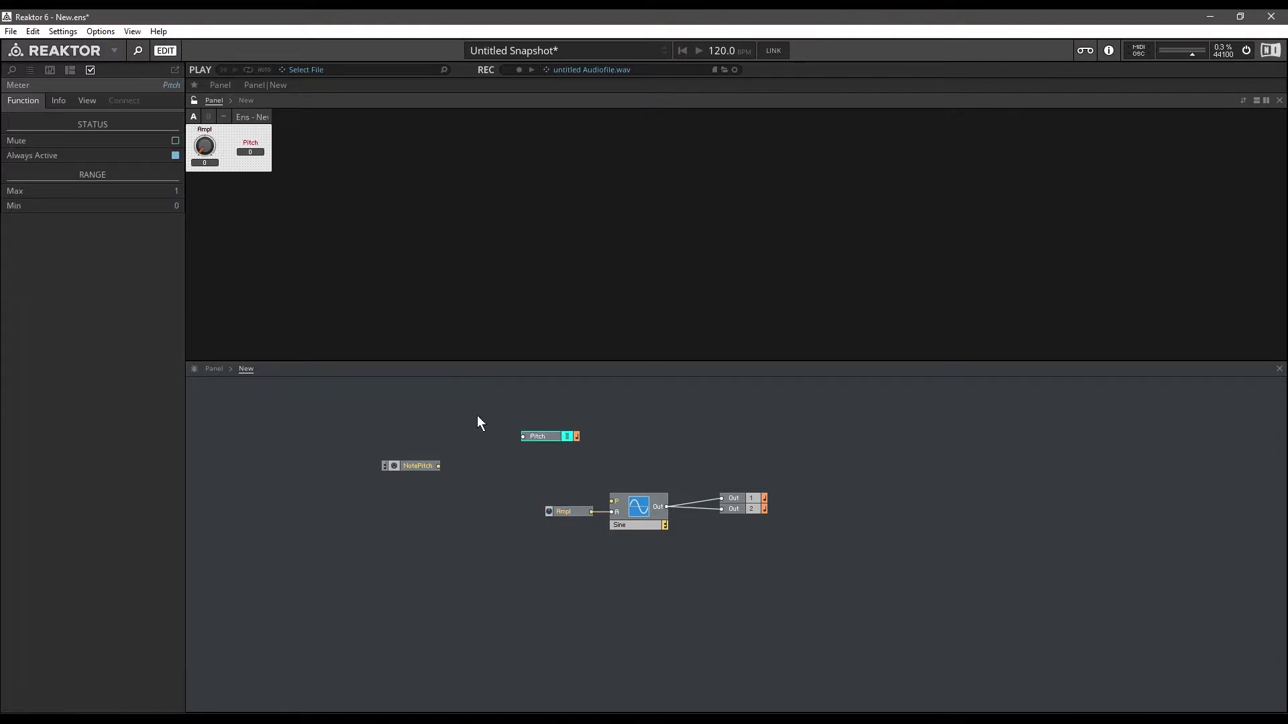
left_click_drag(438, 465, 522, 436)
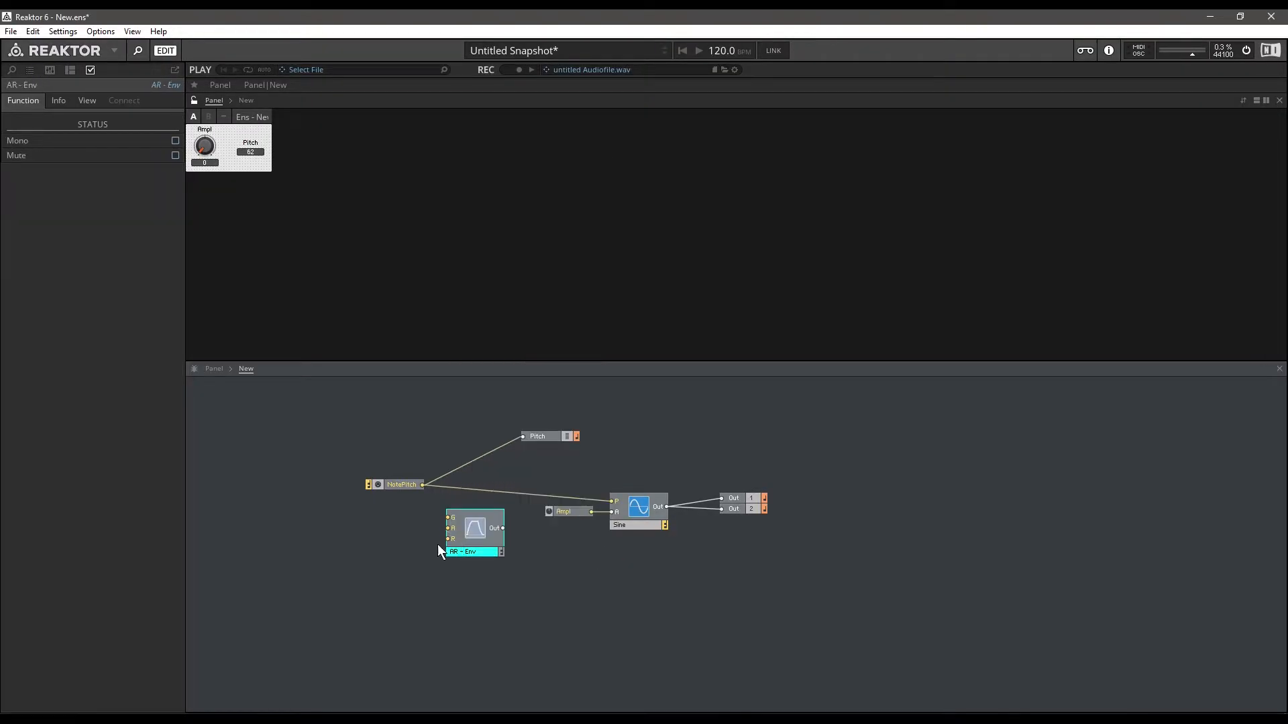
- Add a Gate module driving the AR envelope and wire the envelope to the sine oscillator's amplitude input in place of the Ampl control
left_click(414, 558)
left_click_drag(416, 555, 369, 509)
left_click_drag(406, 512, 606, 519)
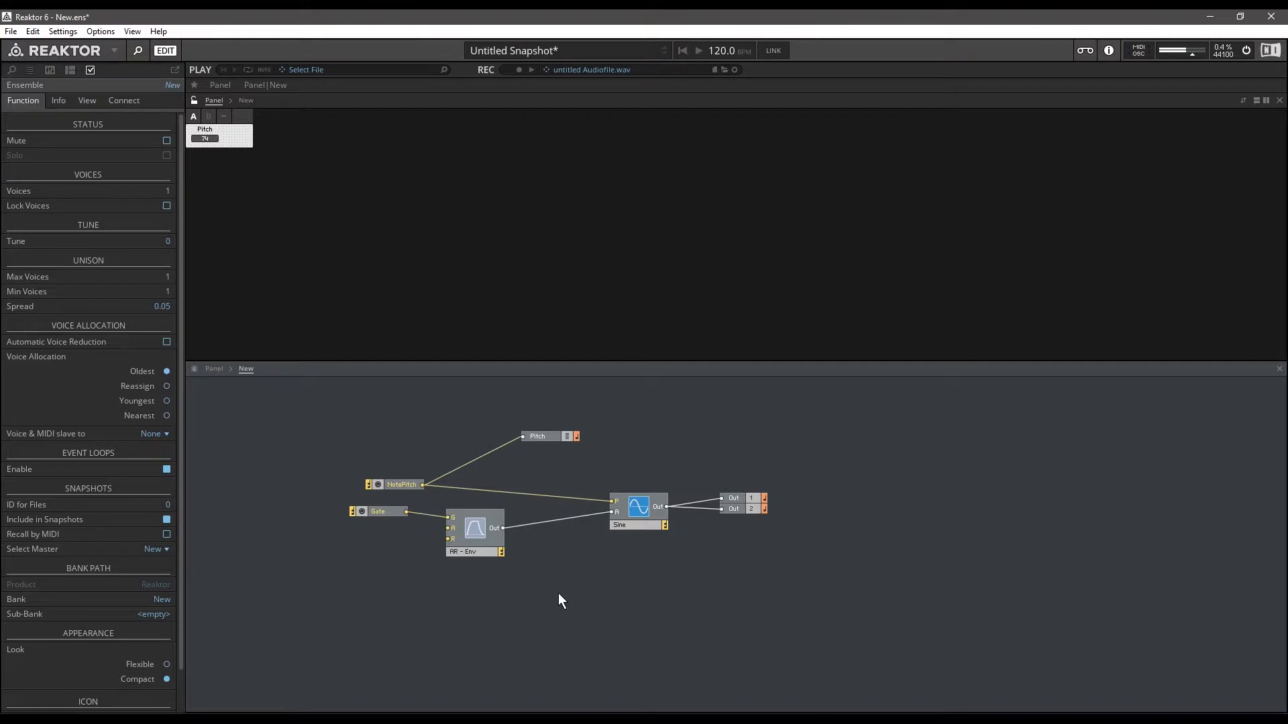
- Move the Gate and AR-Env modules lower and nudge the Pitch display and NotePitch to make room in the structure
left_click_drag(508, 597, 392, 525)
left_click_drag(481, 527, 512, 565)
left_click(336, 594)
left_click_drag(540, 436, 553, 431)
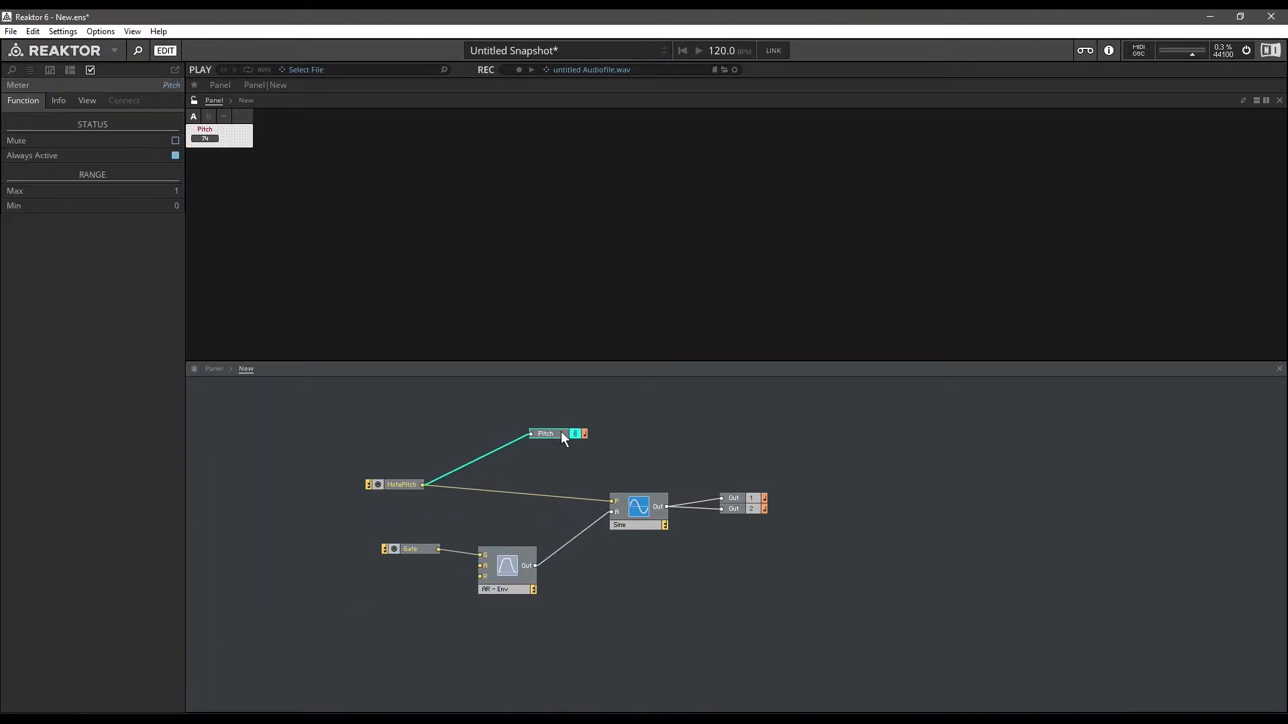
left_click_drag(393, 488, 397, 488)
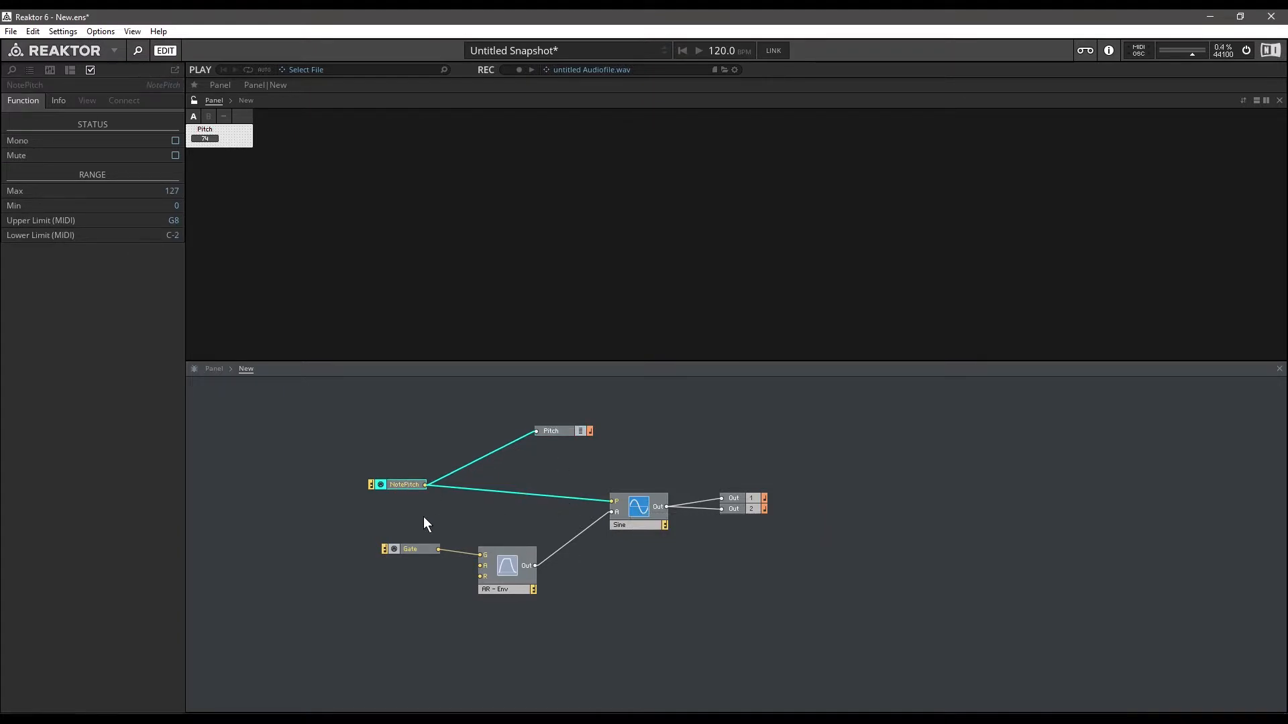
- Insert an Add module between NotePitch and the sine oscillator's pitch input, with a control on its second input
key("Return")
type("add")
key("Return")
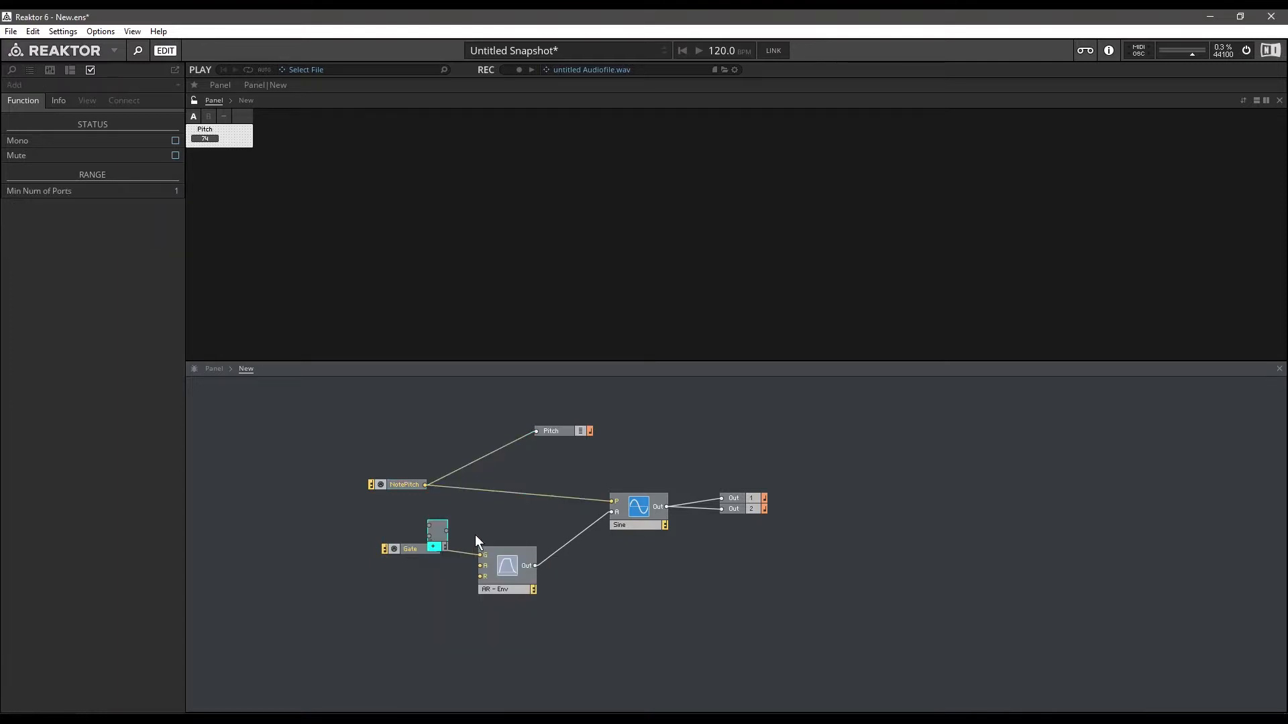
left_click_drag(438, 542, 505, 505)
right_click(492, 507)
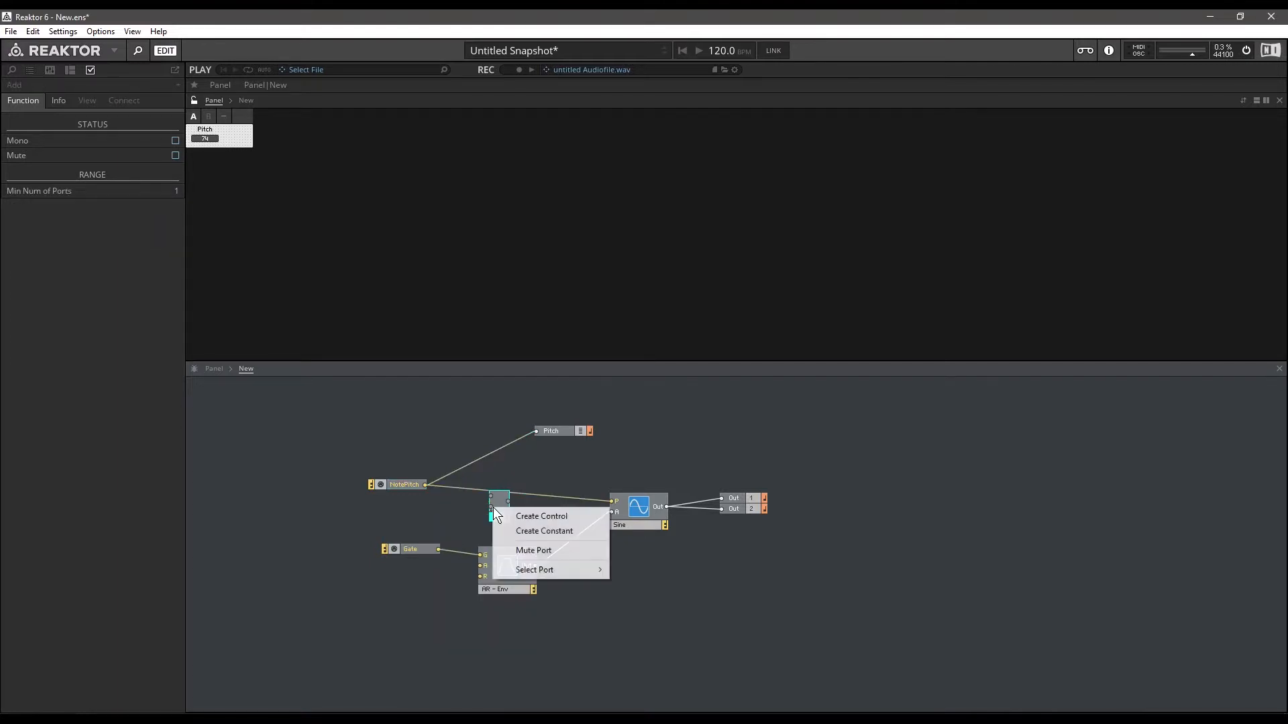
left_click(527, 511)
left_click_drag(429, 484, 611, 502)
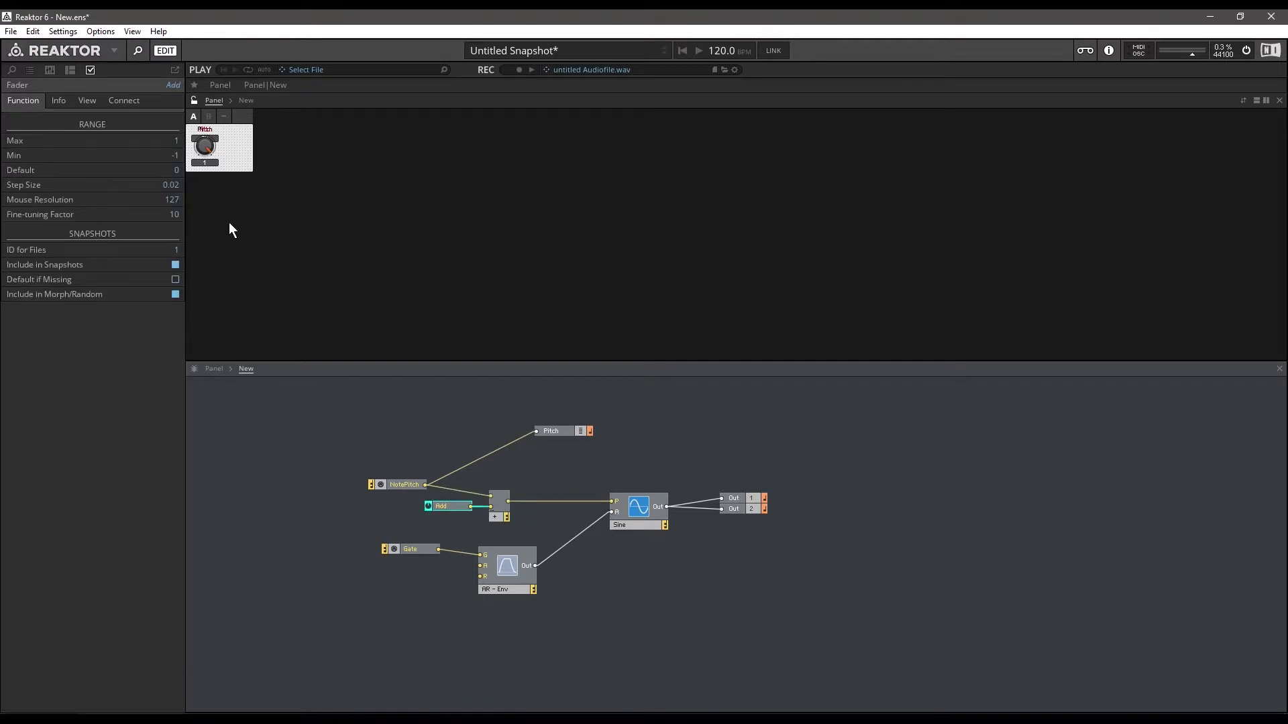
- Place the Add knob beside the Pitch display and rename it Tune, with a maximum of 12 and a minimum of -12
left_click(193, 101)
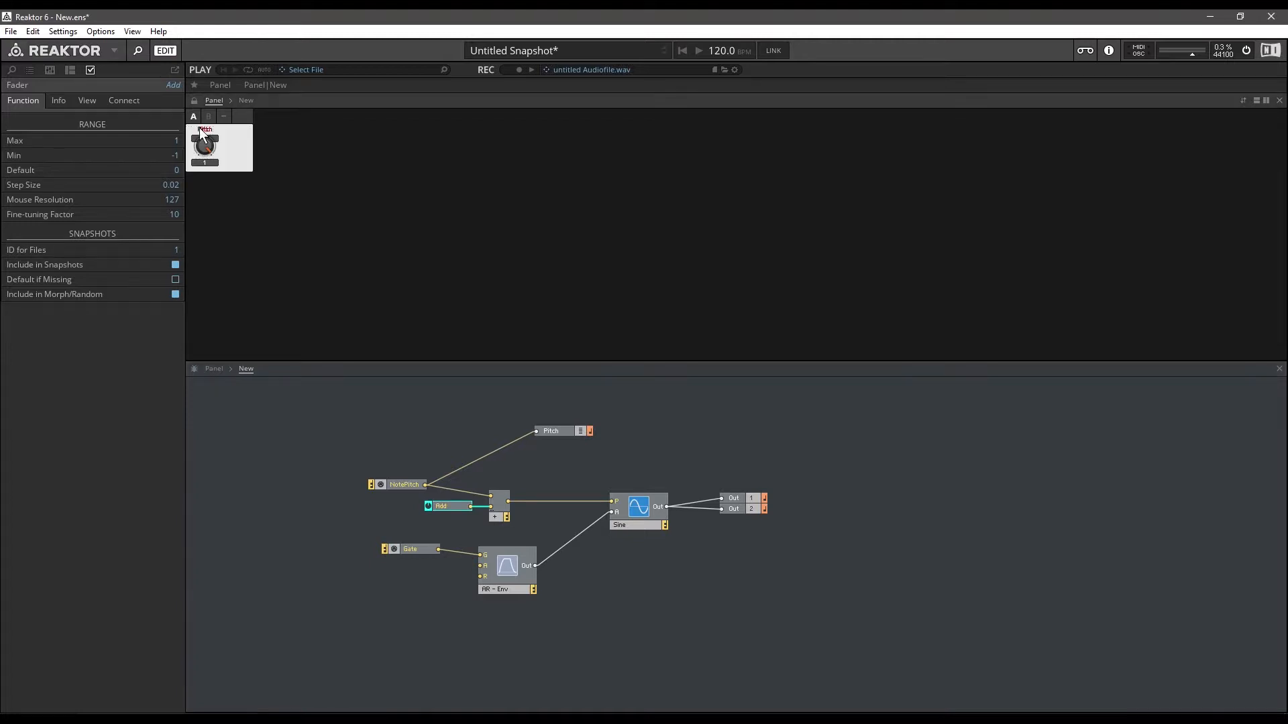
left_click_drag(208, 142, 250, 146)
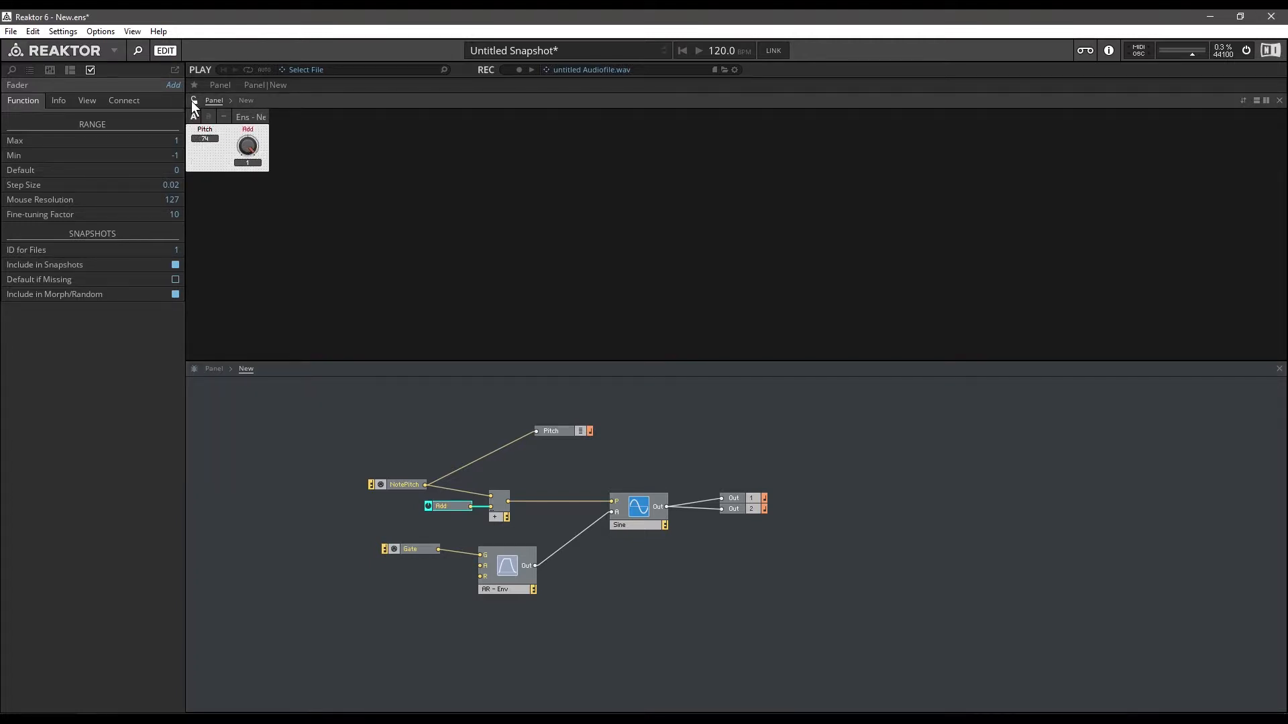
left_click(444, 505)
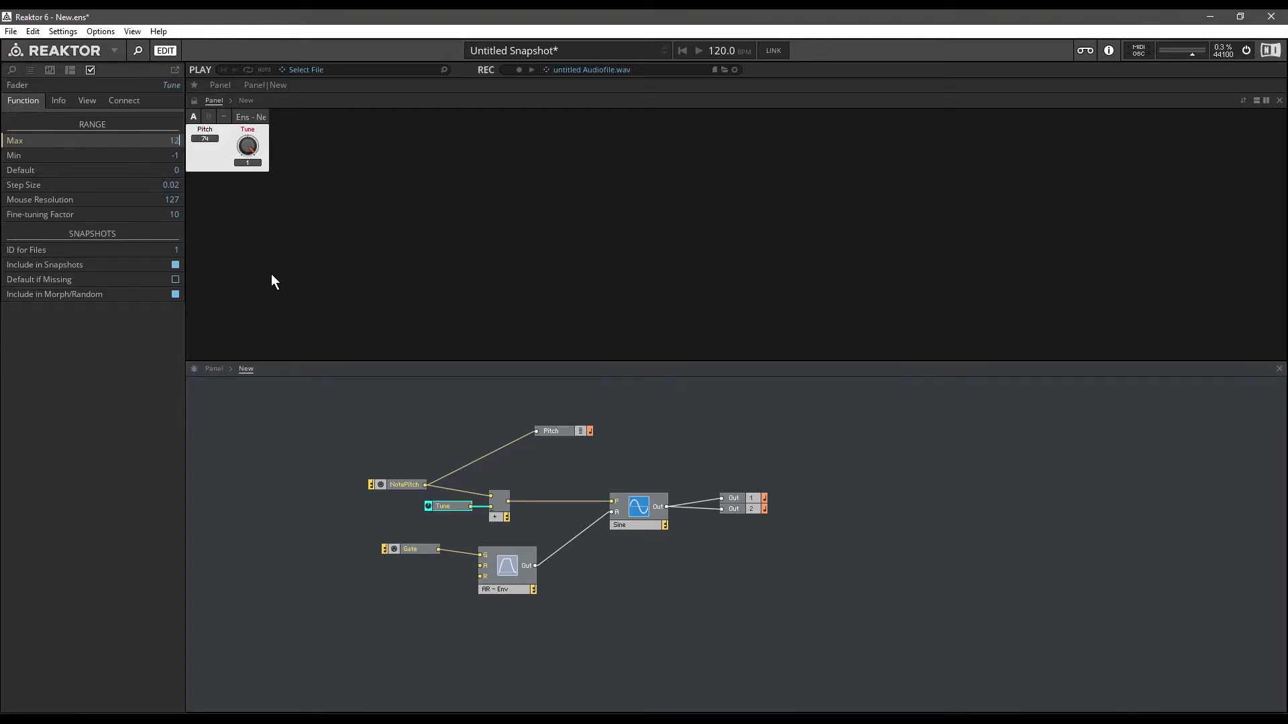
double_click(176, 154)
type("-12")
key("Return")
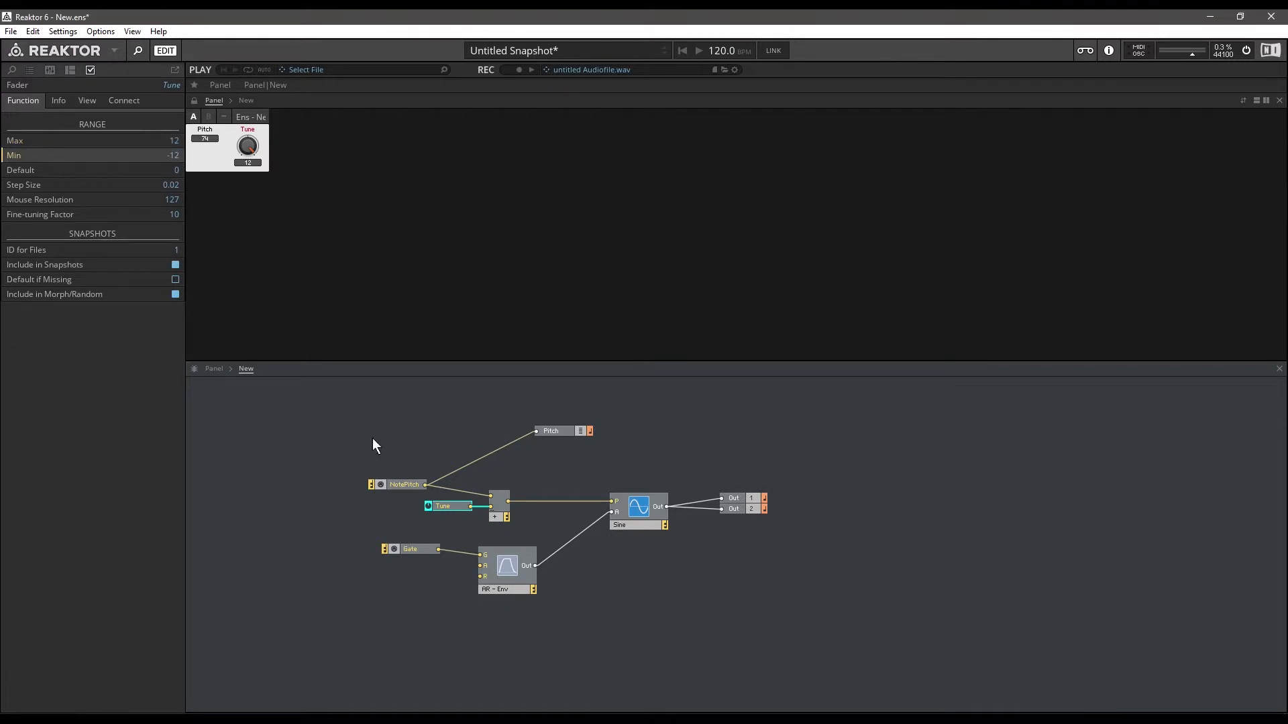
- Turn the Tune knob through its range to test the pitch change
left_click_drag(249, 147, 249, 294)
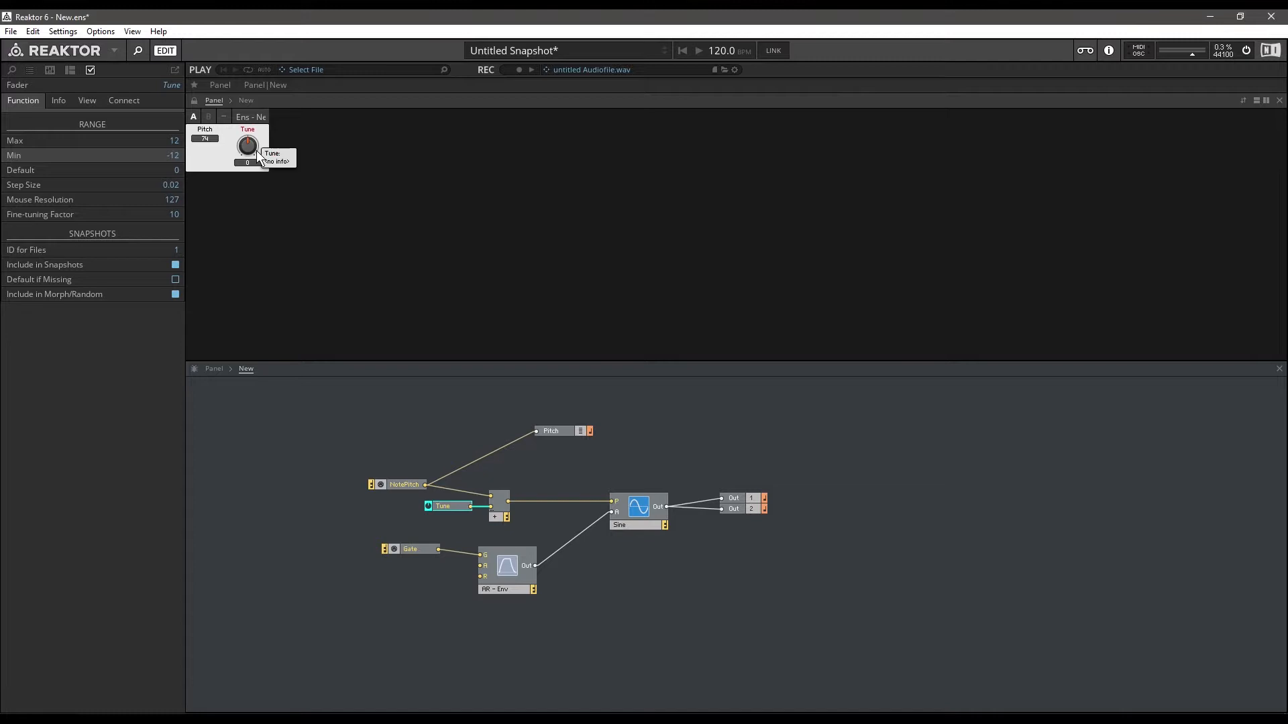
left_click_drag(242, 167, 257, 174)
- Try a range of -36 to 36 on the Tune knob, sweep it, and reset the knob to 0
left_click(168, 142)
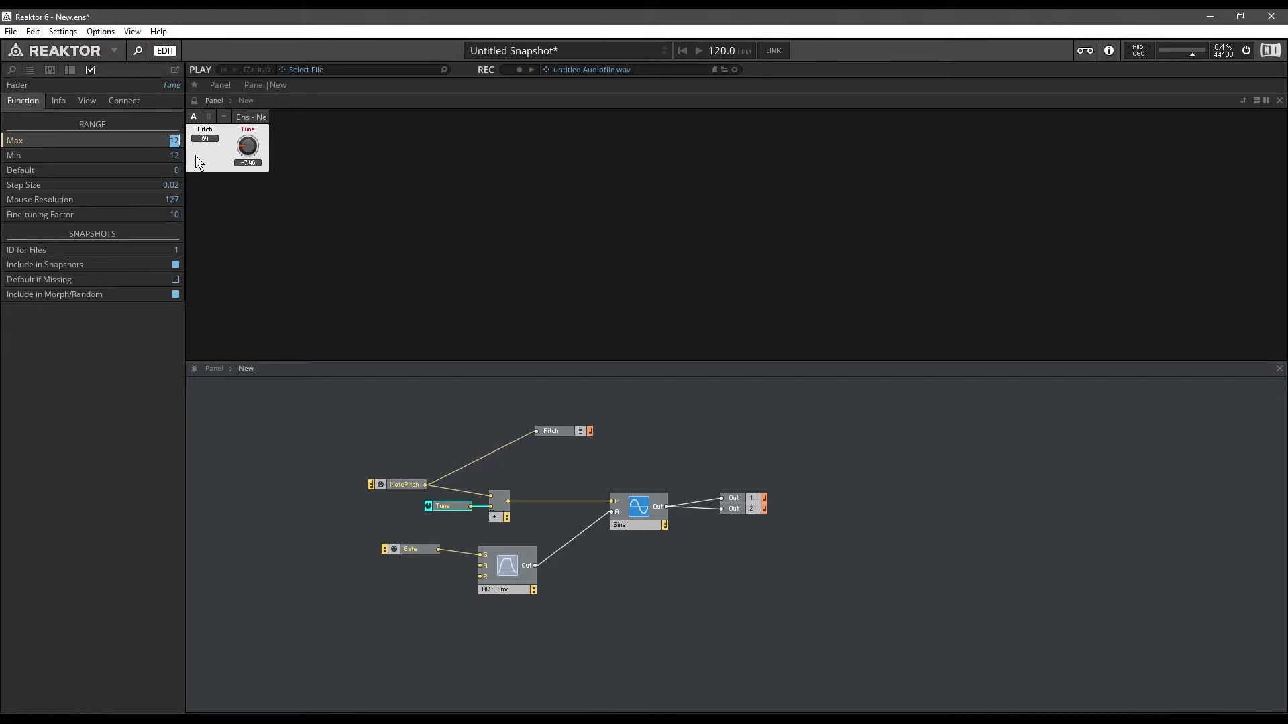
left_click(178, 154)
type("-36")
key("Return")
left_click_drag(246, 159, 259, 184)
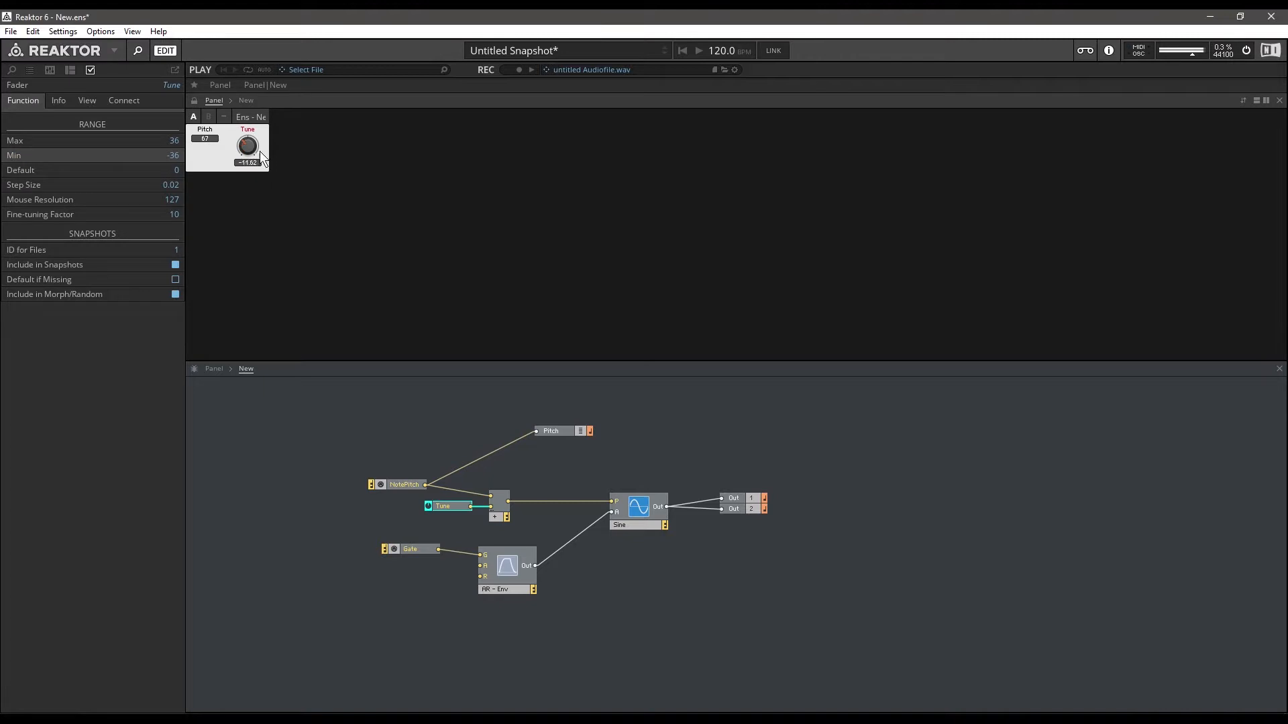
left_click_drag(266, 94, 265, 143)
double_click(249, 146)
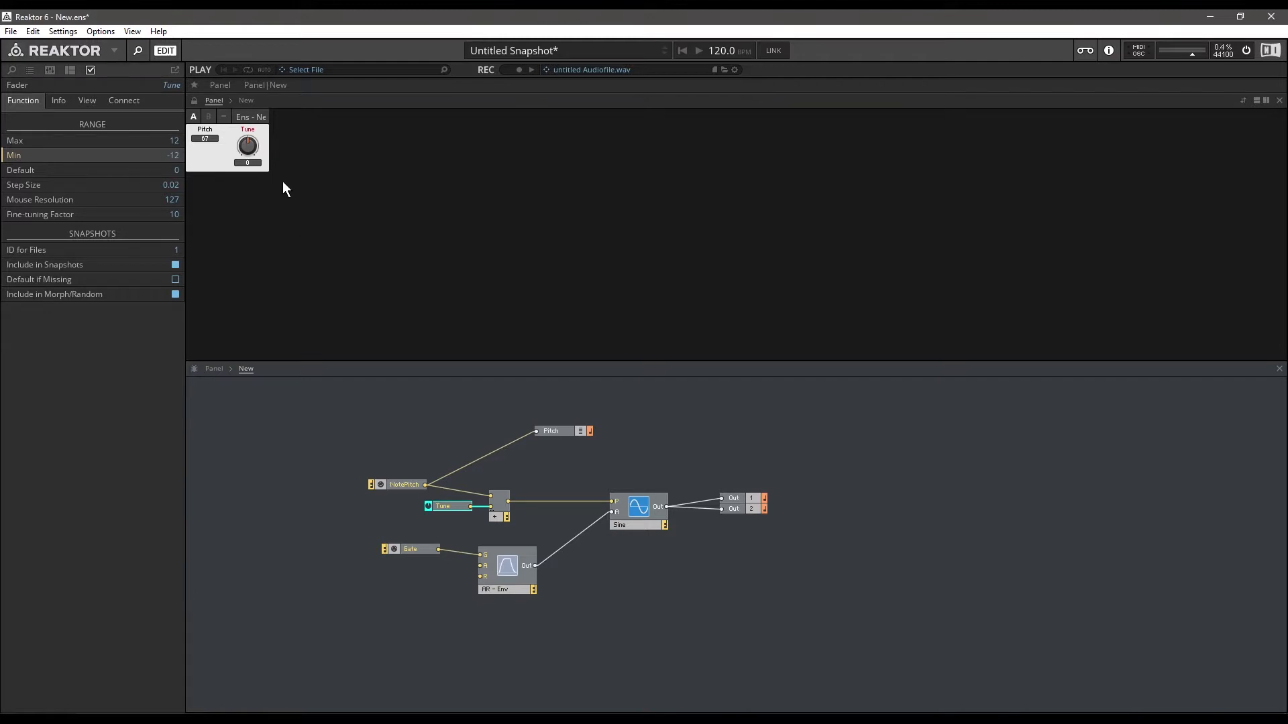
- Move the Gate and AR-Env modules further down and align NotePitch directly above Tune beside the Add module
left_click_drag(581, 621, 467, 613)
left_click(424, 594)
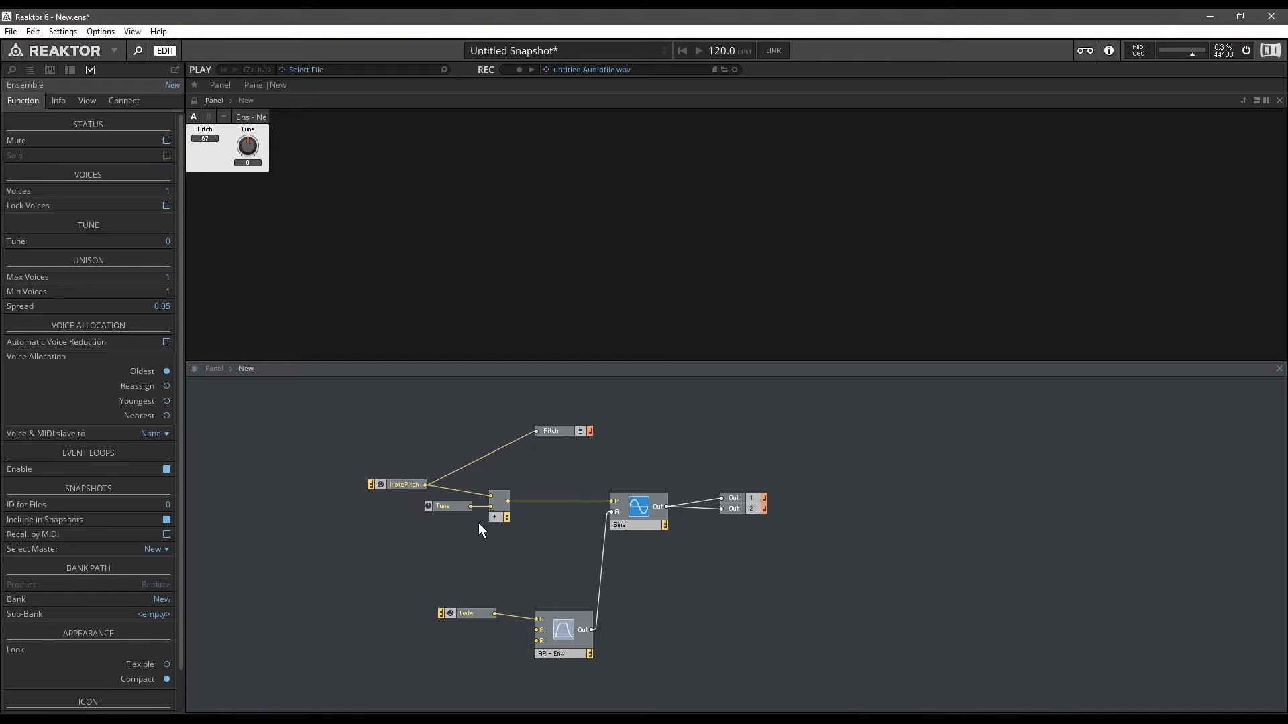
left_click_drag(412, 487, 451, 497)
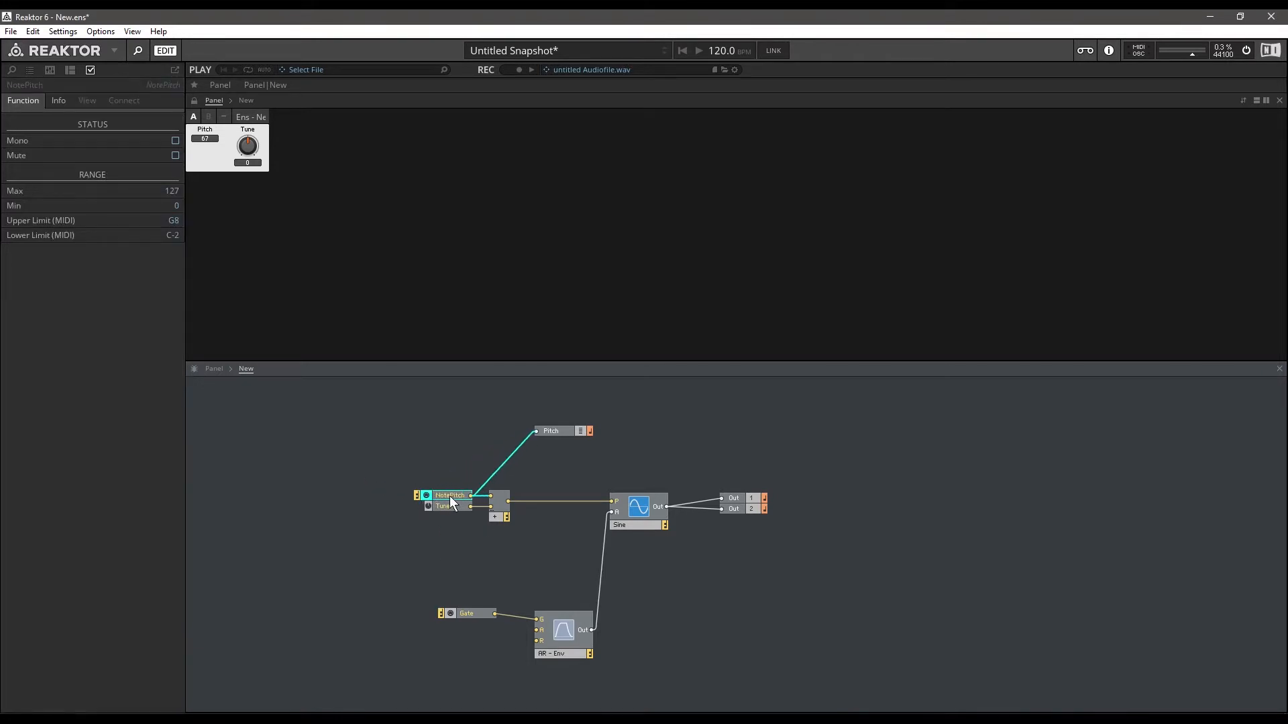
- Insert a Knob module and place it just below Tune in the structure
left_click(572, 679)
key("Return")
type("knob")
key("Return")
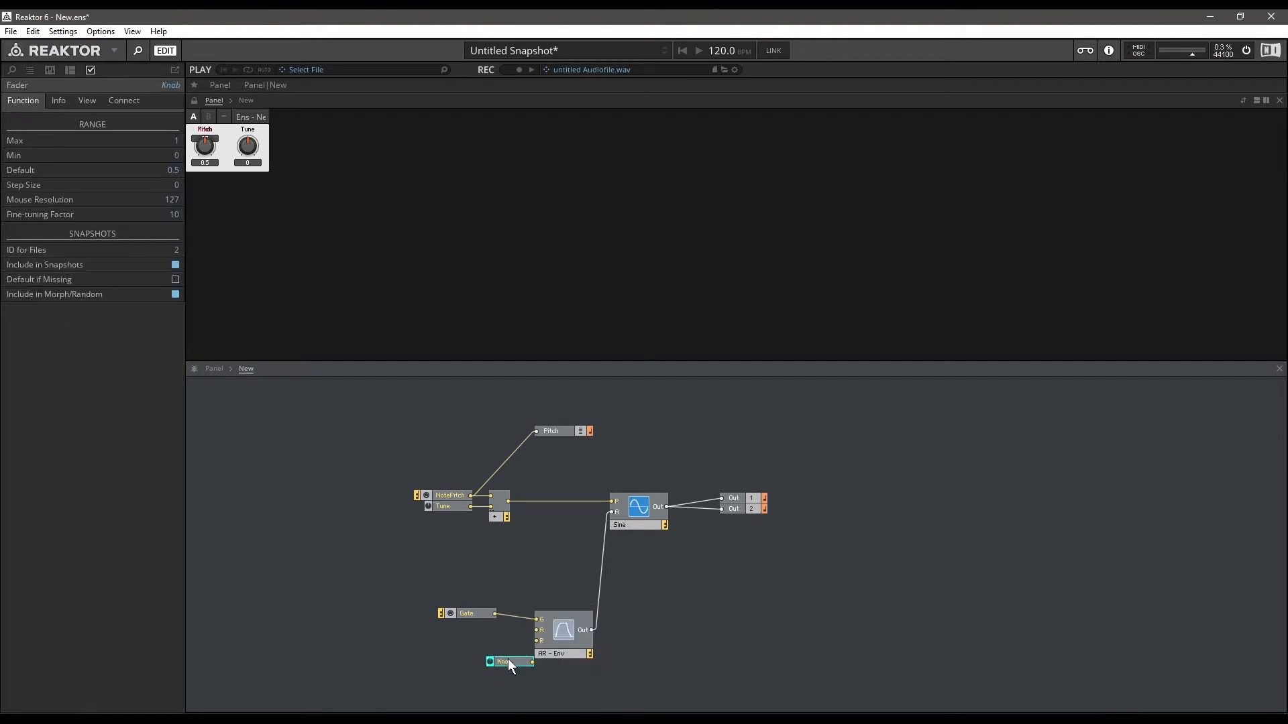
left_click(456, 558)
left_click(447, 523)
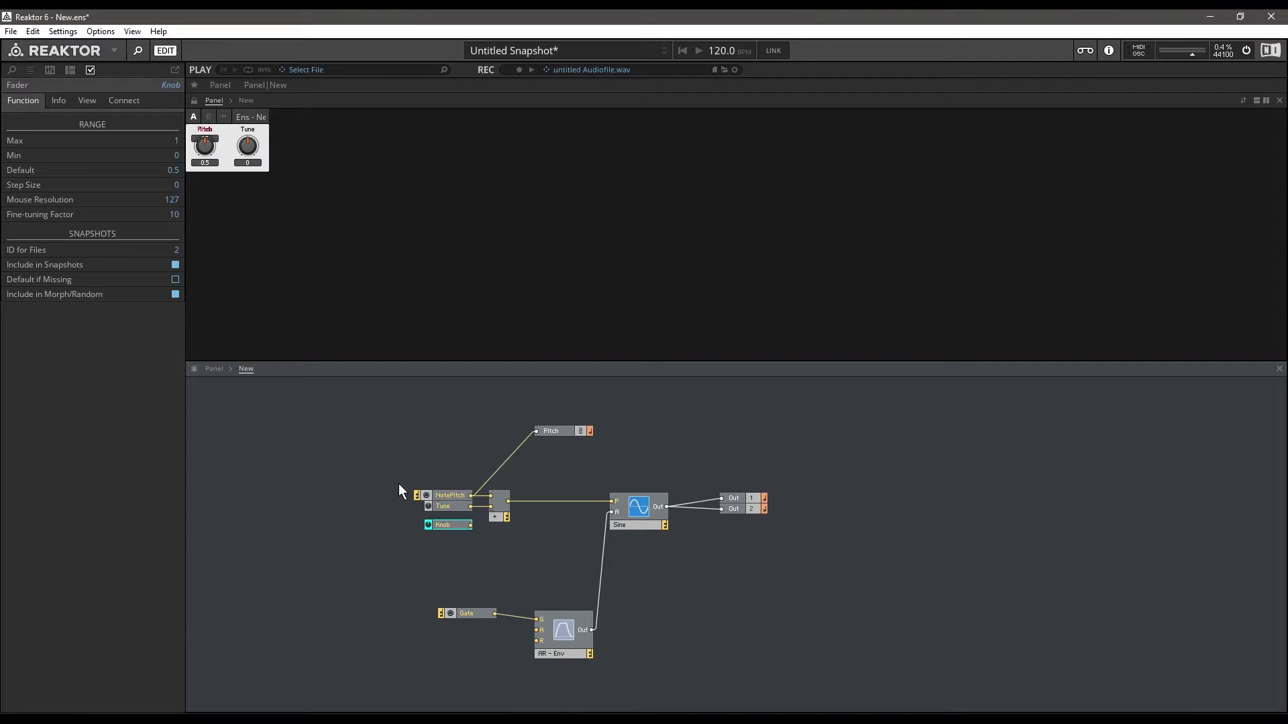
- Set the new knob's maximum to 1, minimum to -1, default to 0 and mouse resolution to 400
double_click(167, 141)
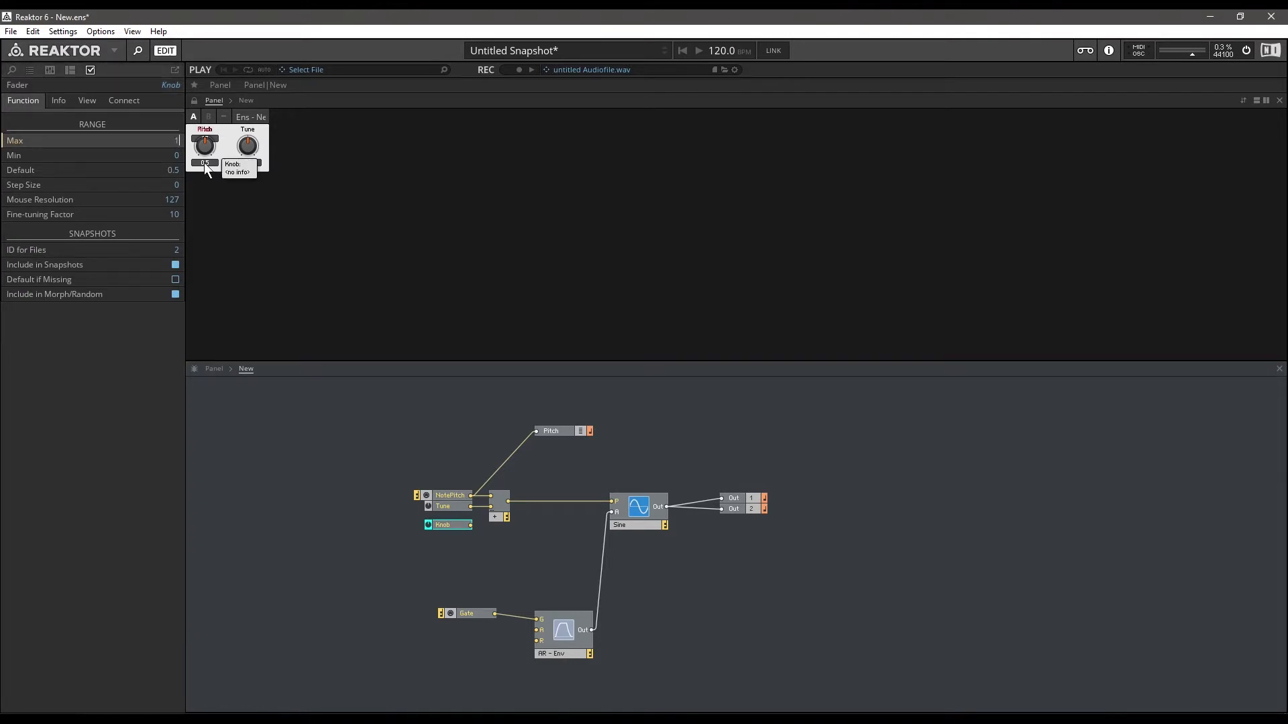
key("Tab")
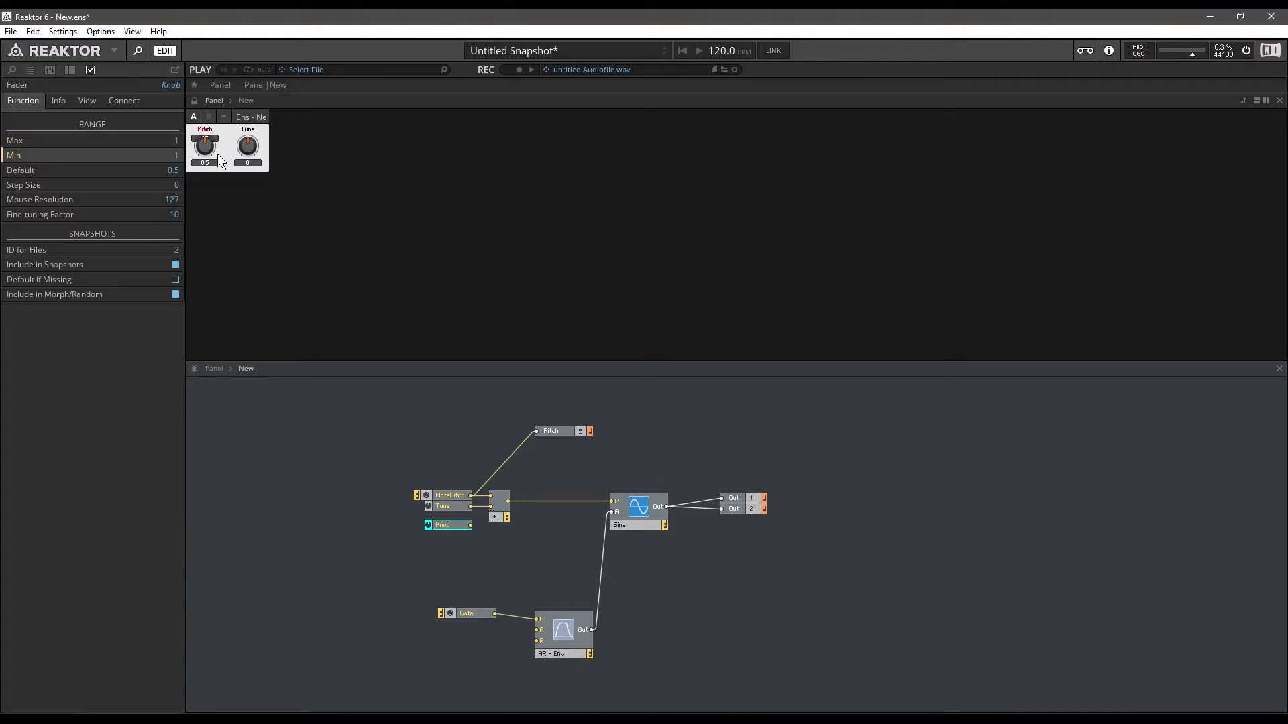
type("-1")
key("Tab")
type("0")
key("Tab")
key("Tab")
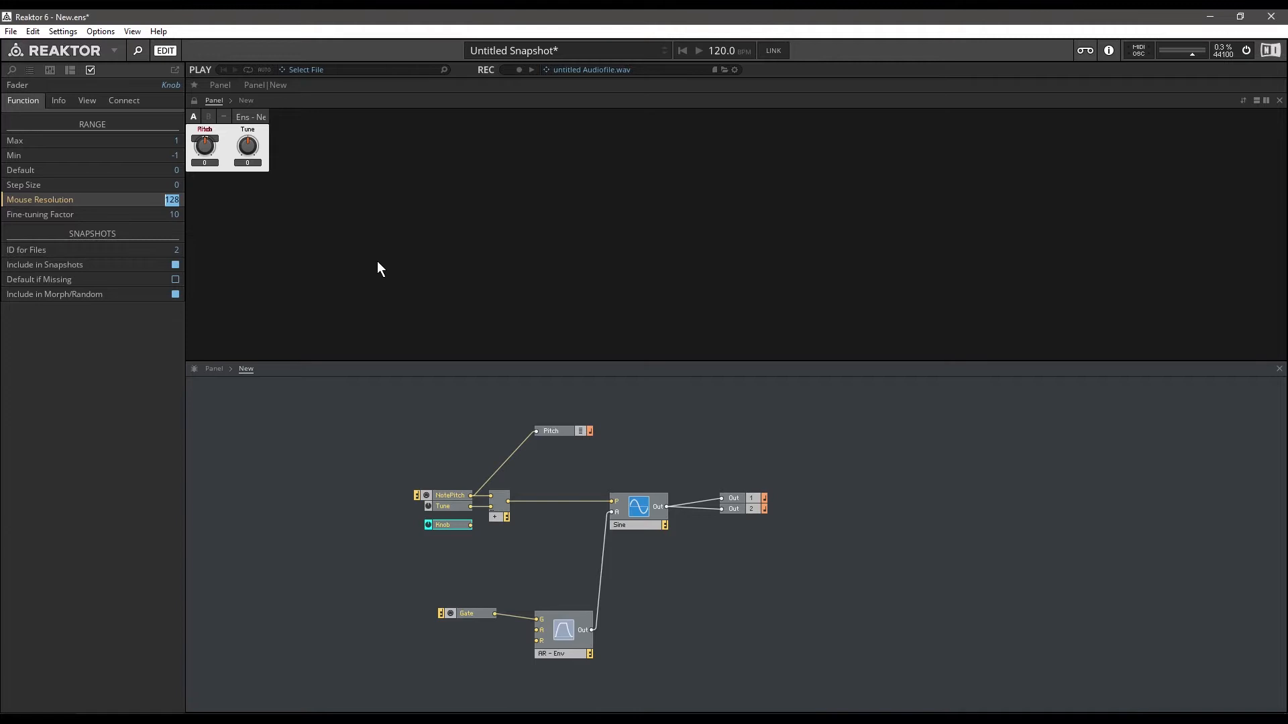
type("400")
- Hide the value display of the new knob and set its size to Small
left_click(195, 100)
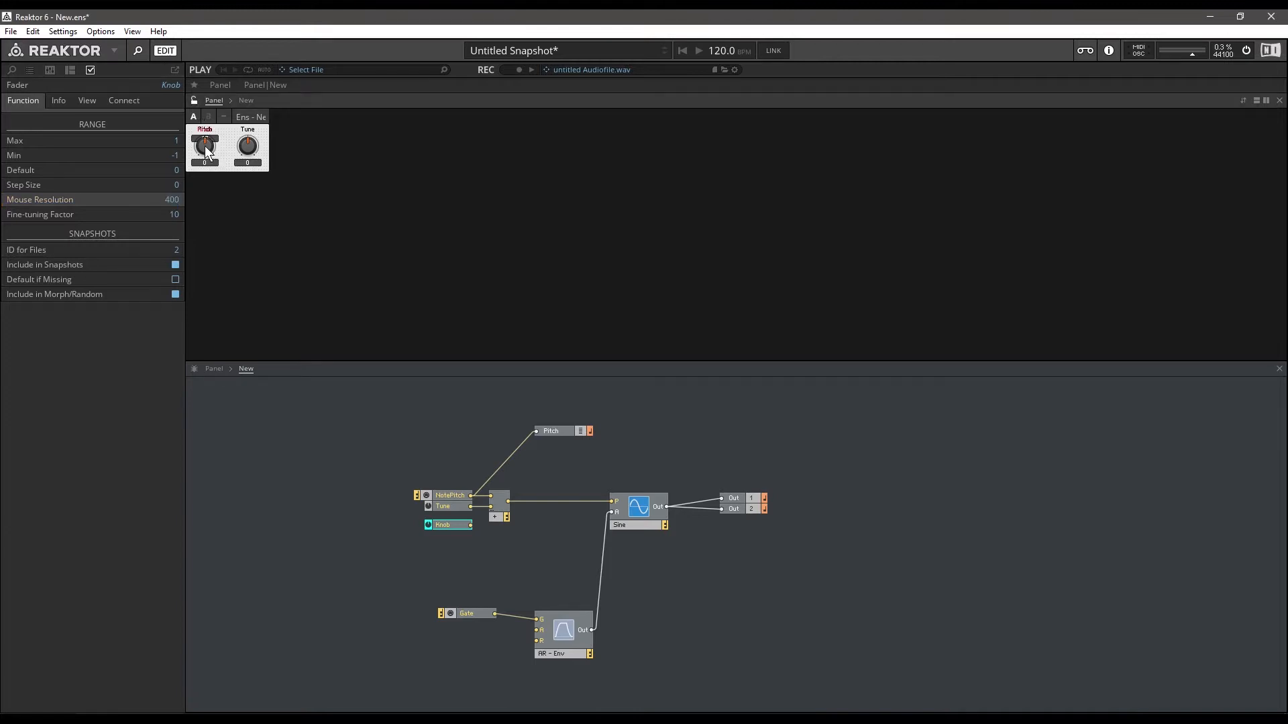
left_click(87, 101)
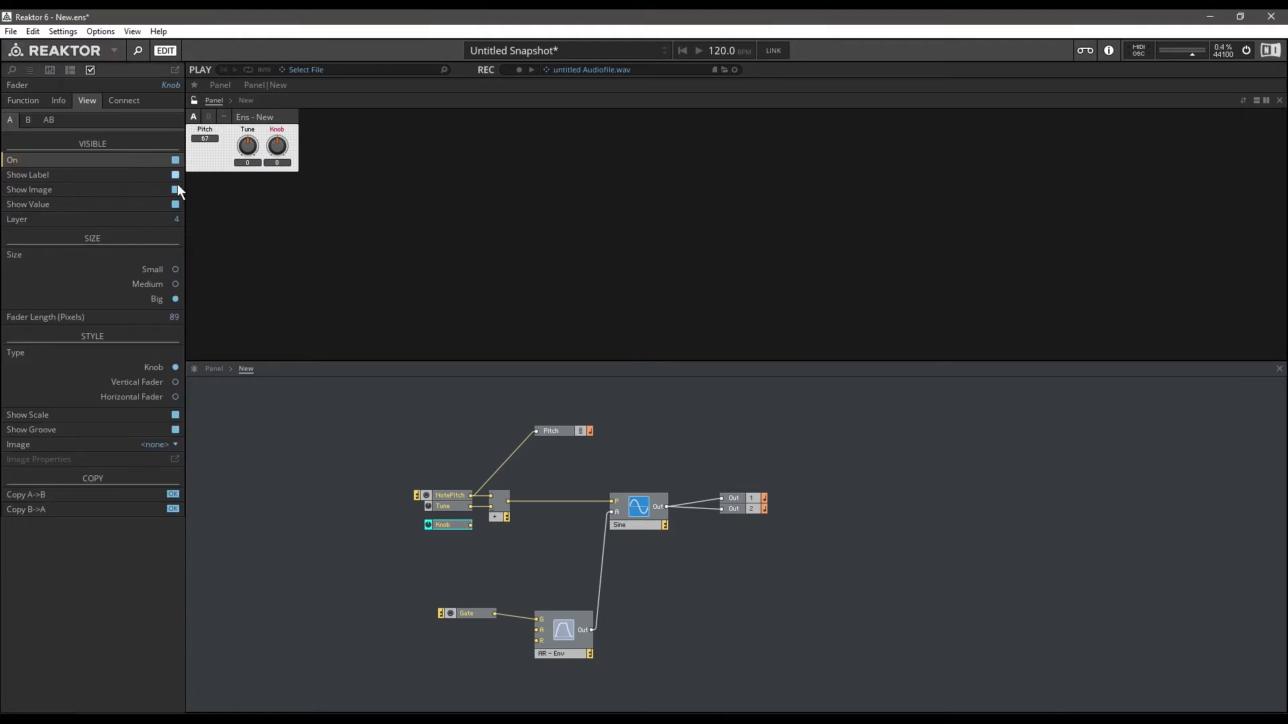
left_click(174, 203)
left_click(448, 506)
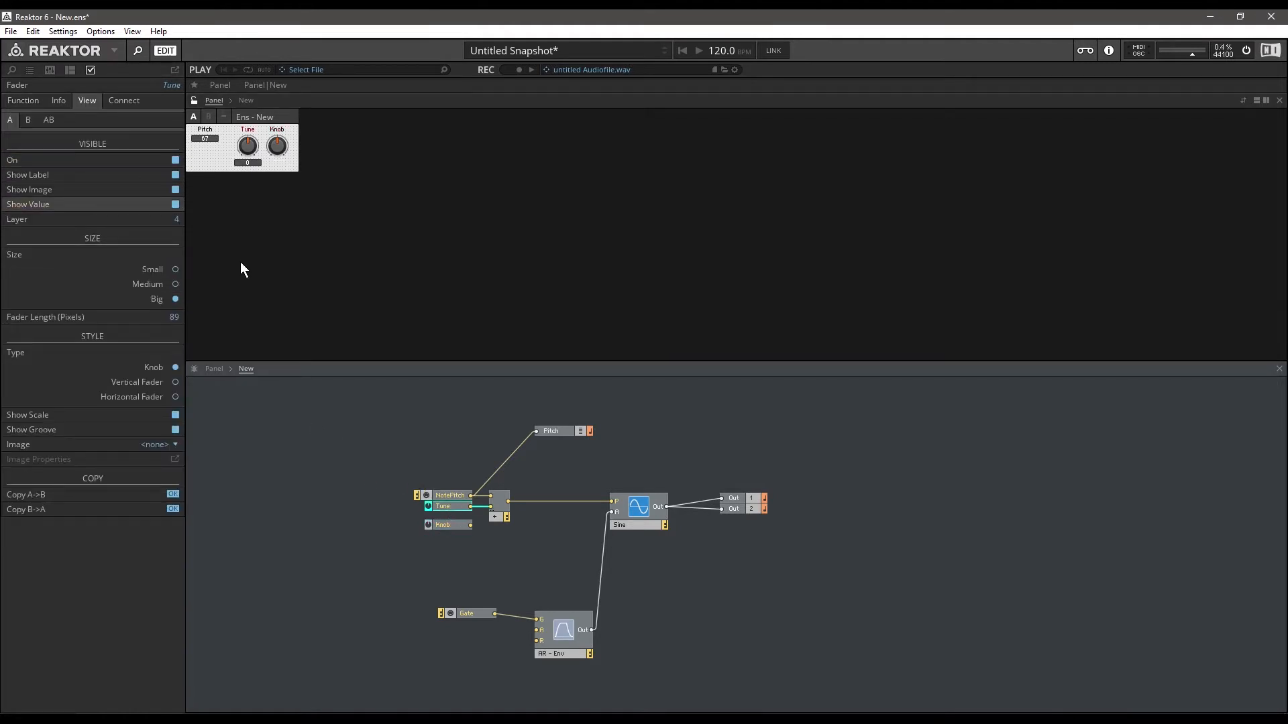
left_click(277, 145)
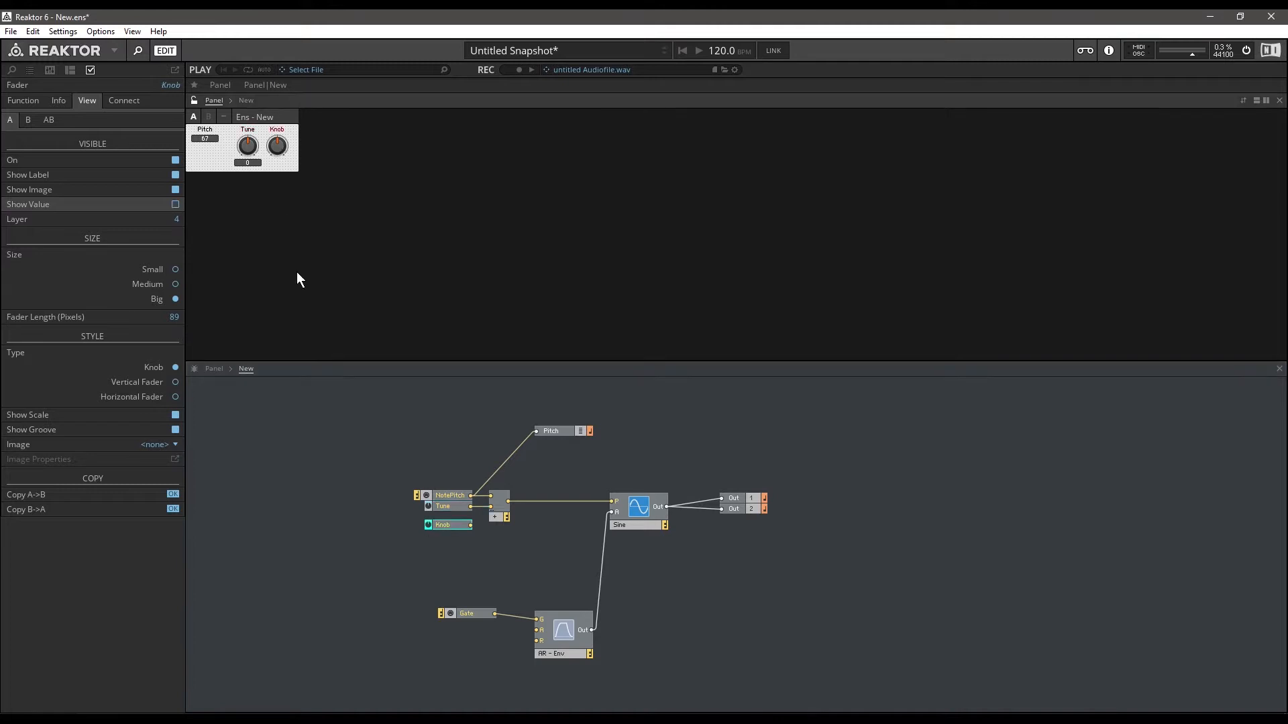
left_click(436, 525)
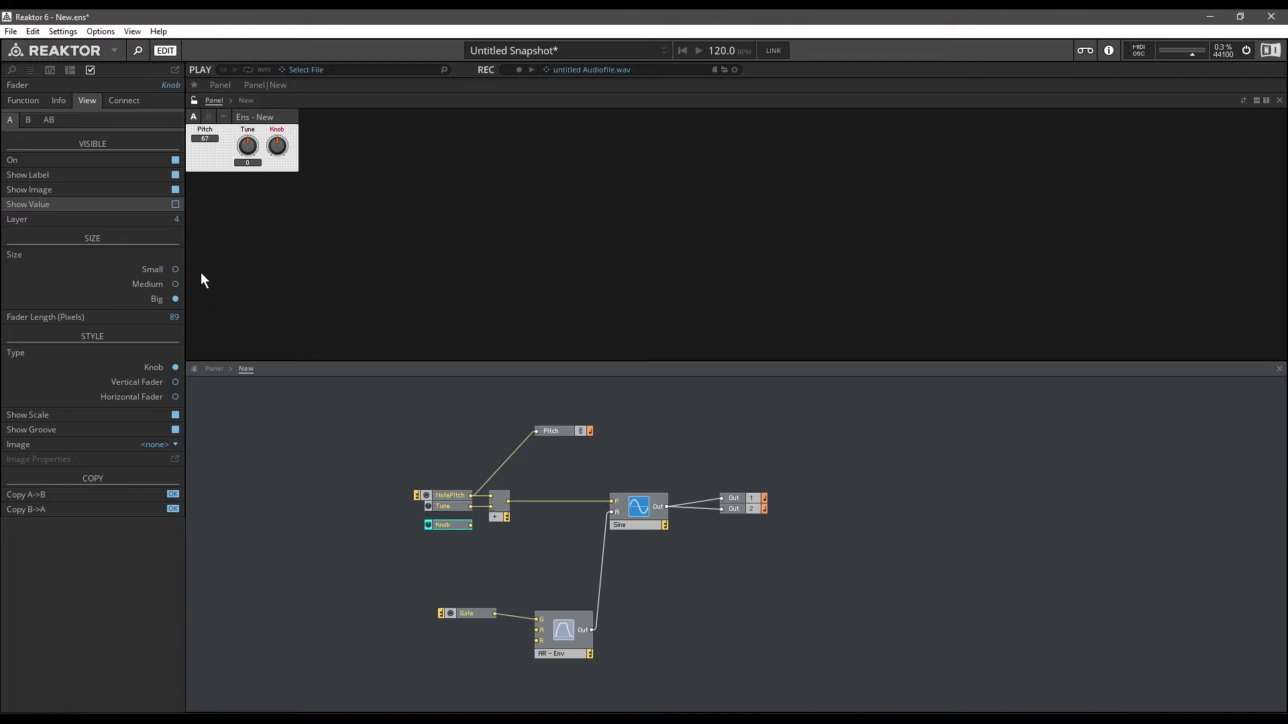
left_click(175, 269)
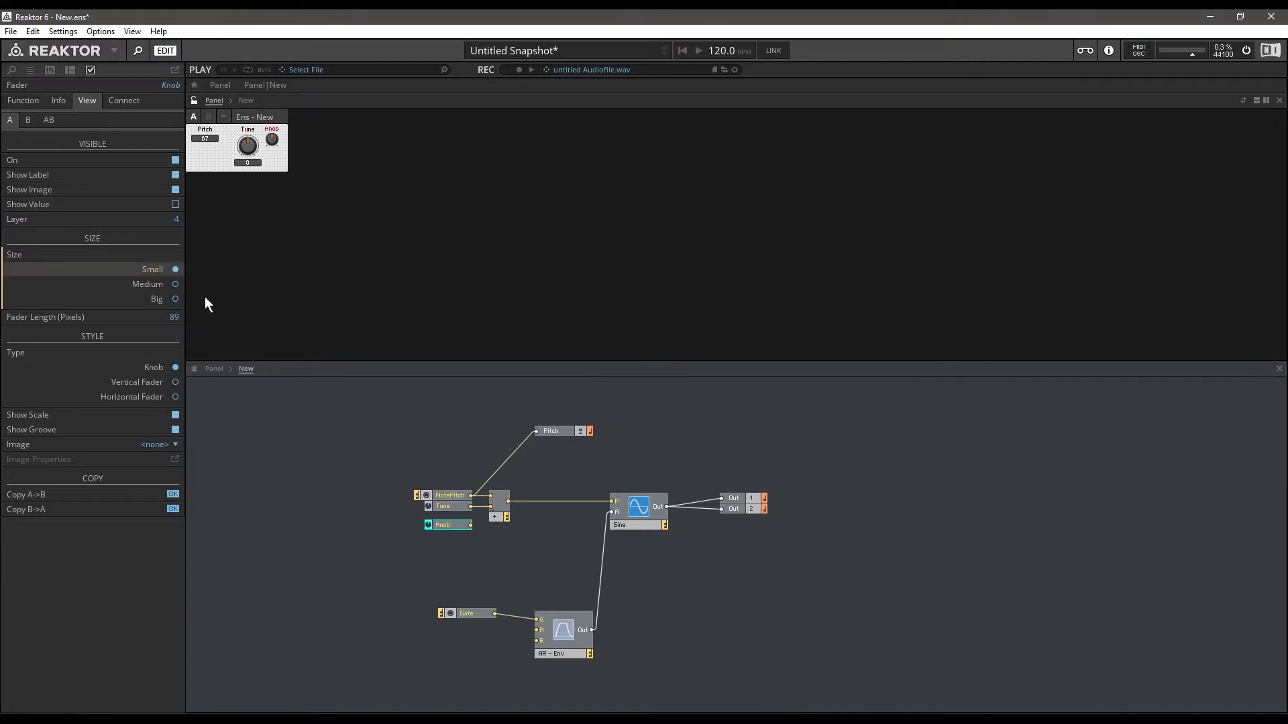
- Place the small knob close beside Tune on the panel and rename it Fine
left_click(275, 153)
left_click_drag(278, 161, 274, 155)
double_click(273, 141)
type("Fine")
key("Return")
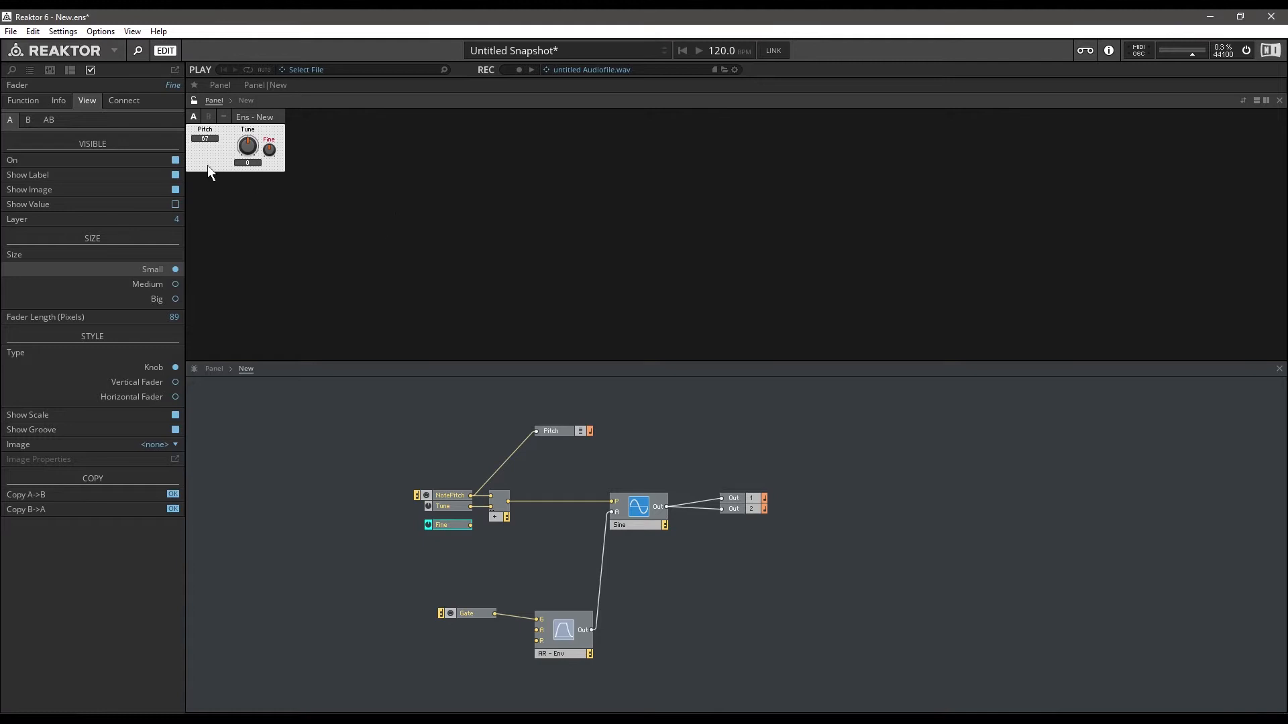
left_click(196, 100)
- Try adding a second Add module between the first Add module and the Sine oscillator, and delete it
left_click_drag(450, 527, 513, 557)
key("a")
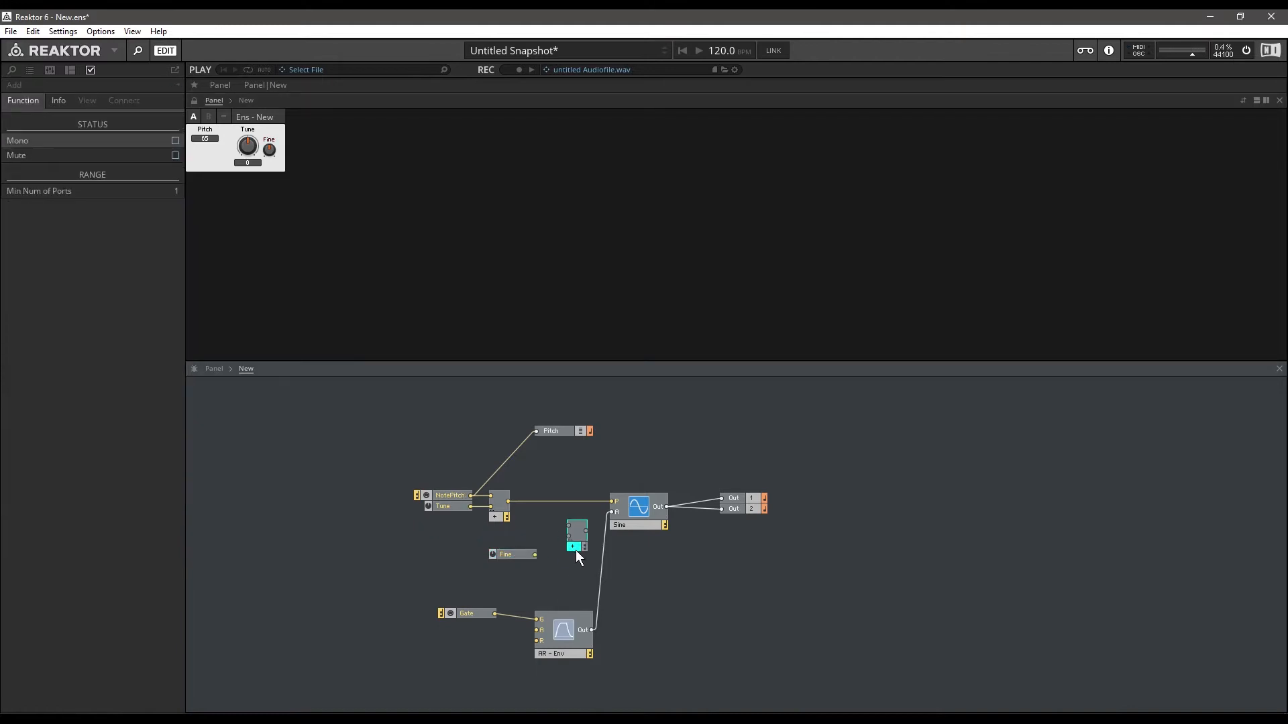
left_click_drag(507, 501, 561, 525)
left_click_drag(611, 508, 615, 502)
left_click(416, 578)
left_click(570, 550)
key("Delete")
- Place Fine below Tune, wire it into a third Add input, and connect the Add output to the Sine oscillator's P input
left_click_drag(528, 552, 460, 543)
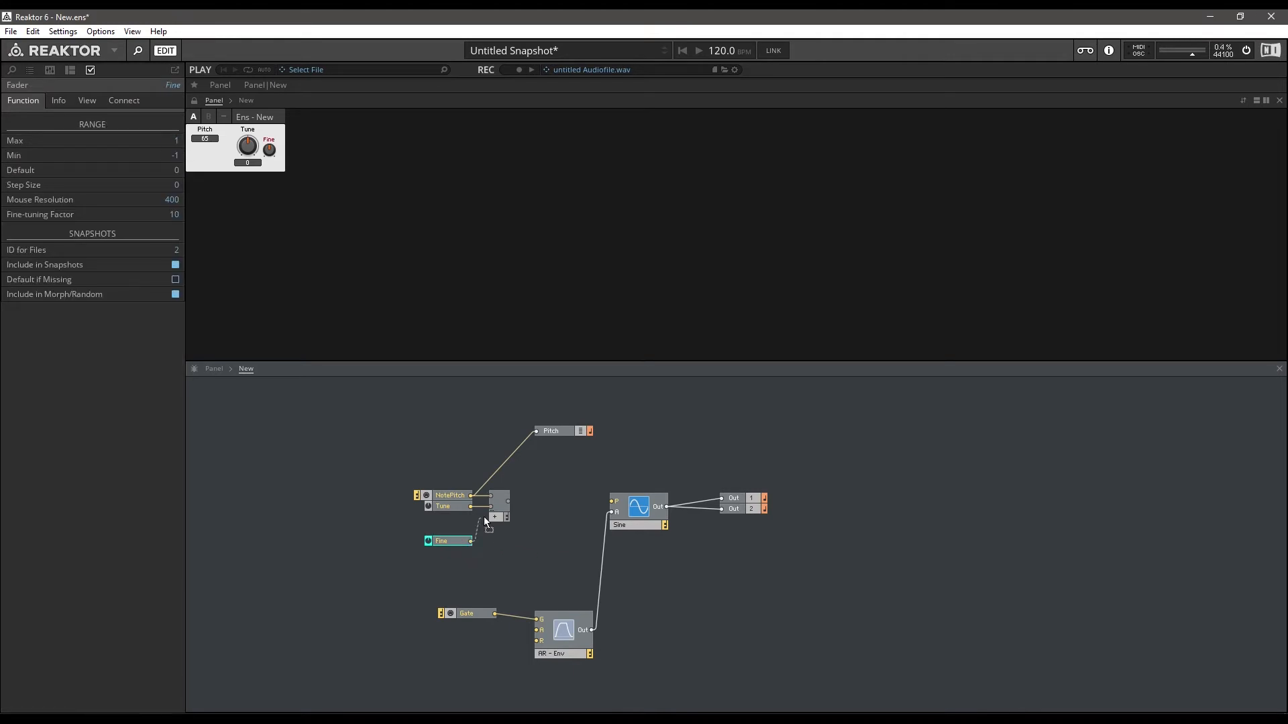
left_click_drag(450, 535, 458, 518)
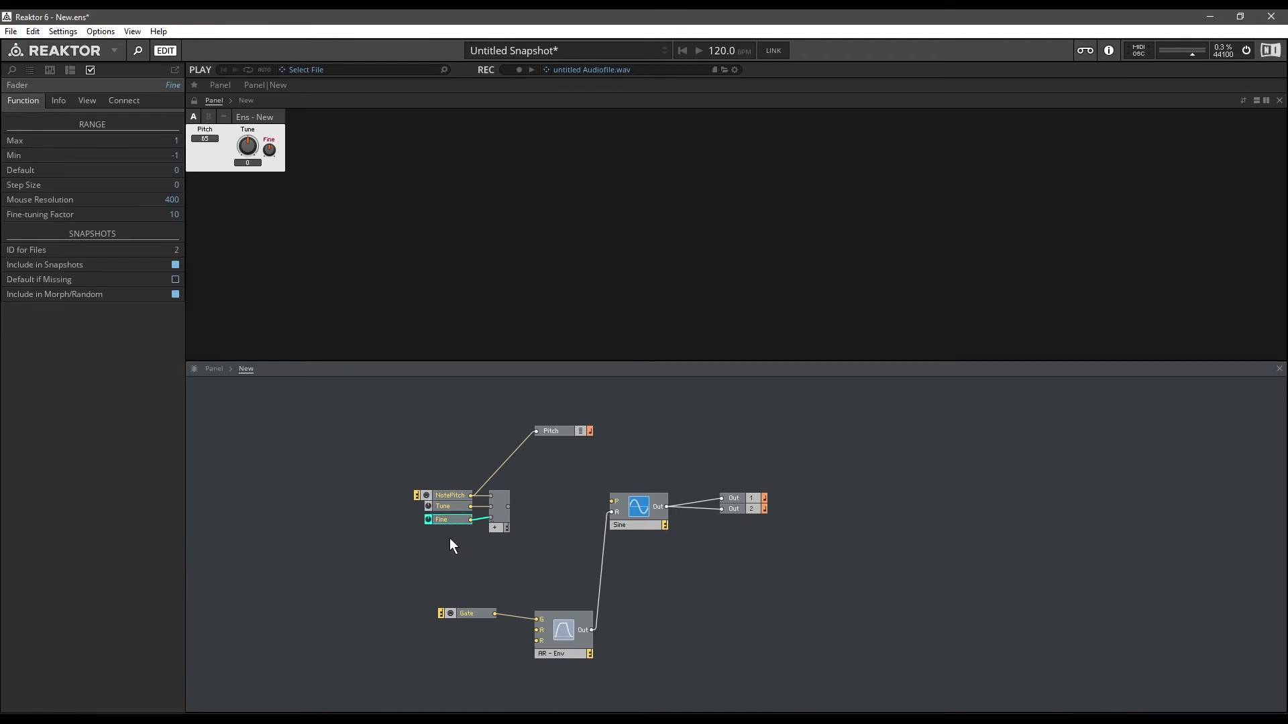
left_click(491, 534)
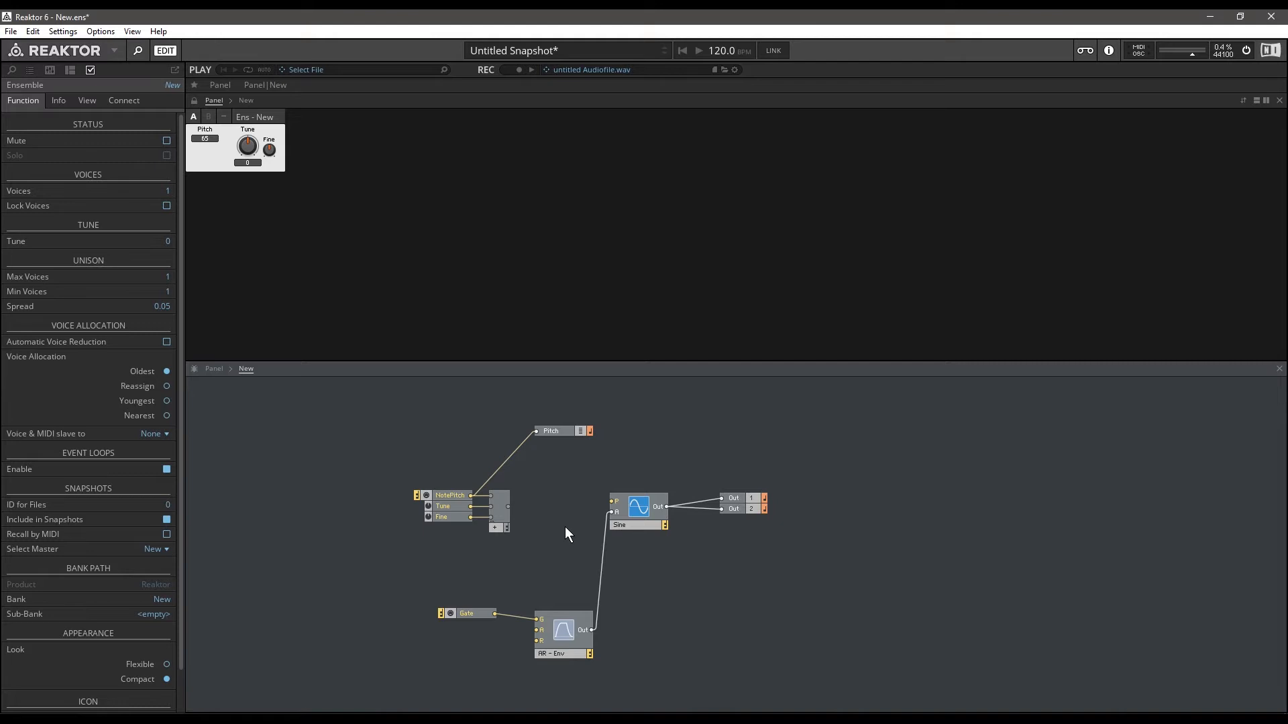
left_click_drag(508, 506, 611, 501)
left_click_drag(493, 558, 454, 491)
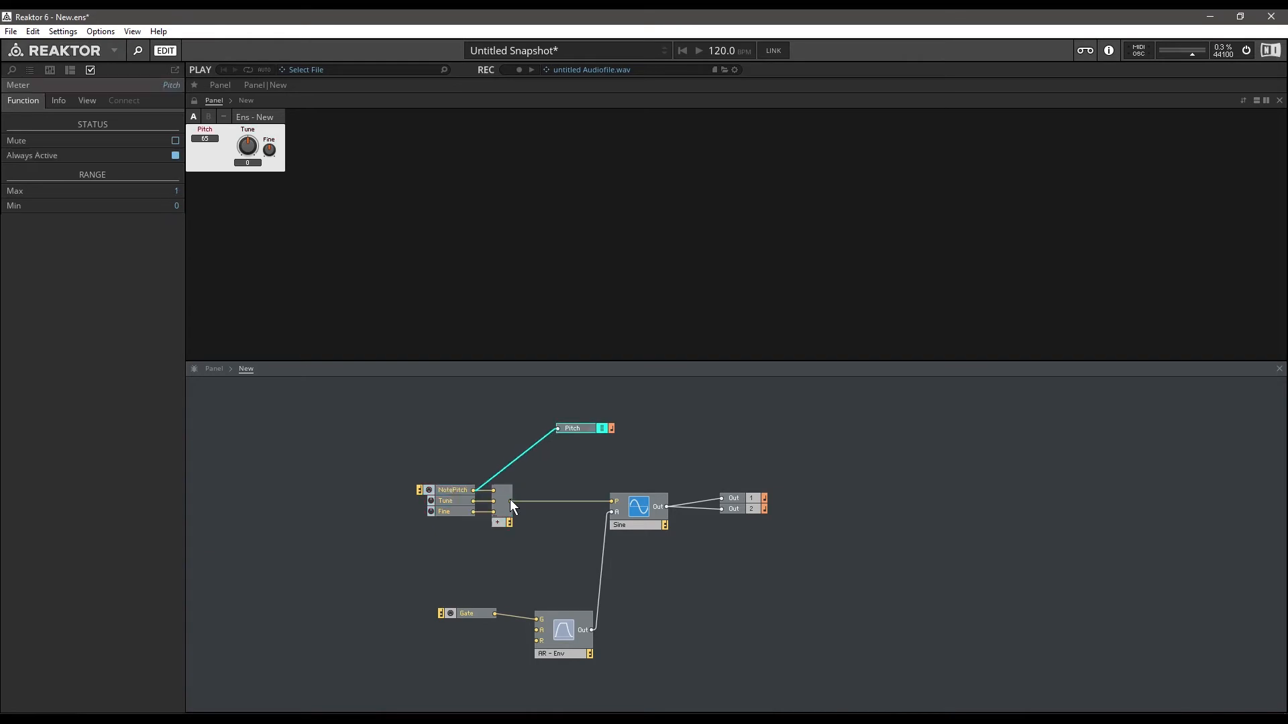
- Rewire the Pitch meter to the Add module's output and move its panel display beyond the Fine knob
left_click_drag(510, 499, 635, 437)
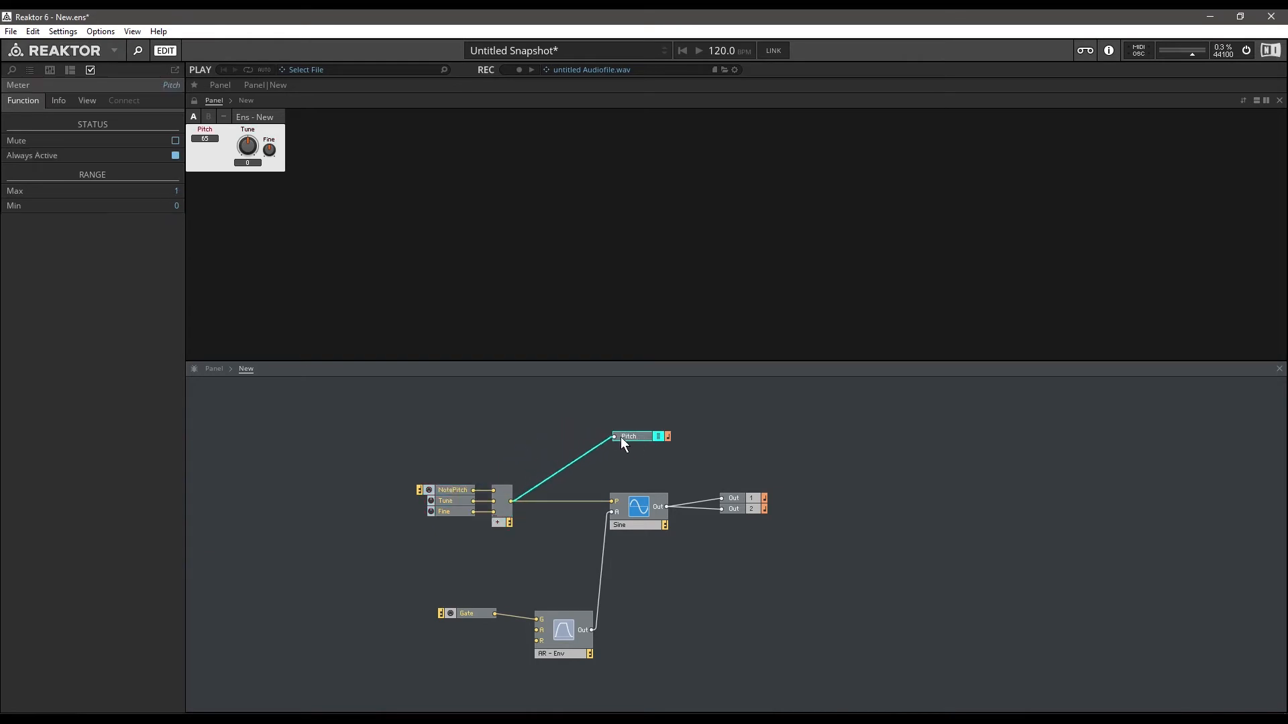
left_click(194, 101)
left_click_drag(206, 135, 310, 153)
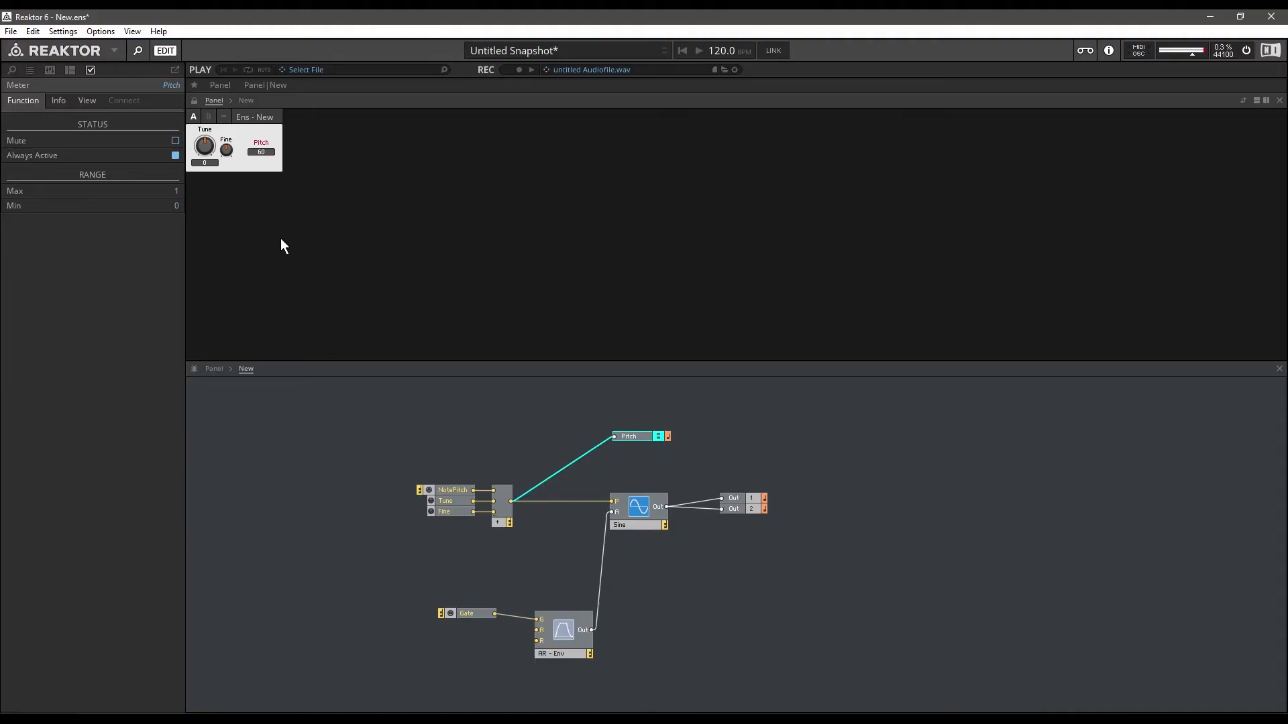
- Sweep the Fine knob up and down to check its effect on the Pitch meter
left_click(232, 136)
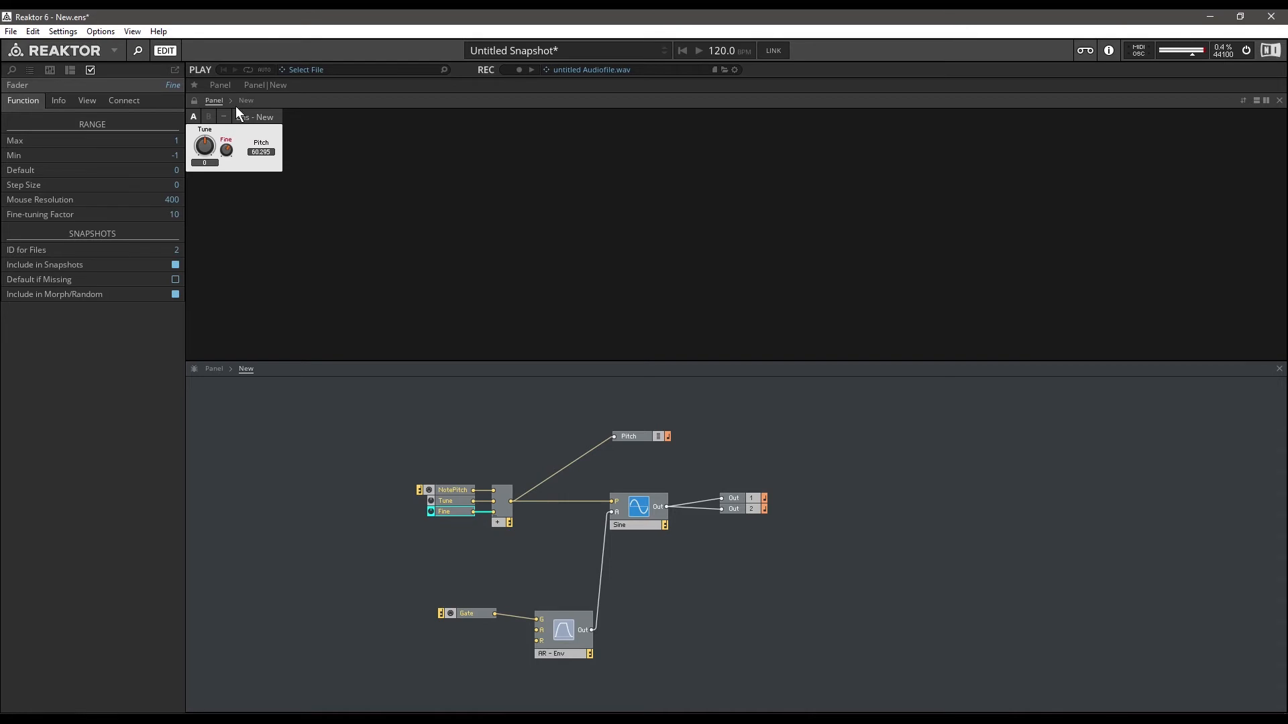
left_click_drag(237, 70, 239, 165)
left_click_drag(249, 306, 263, 174)
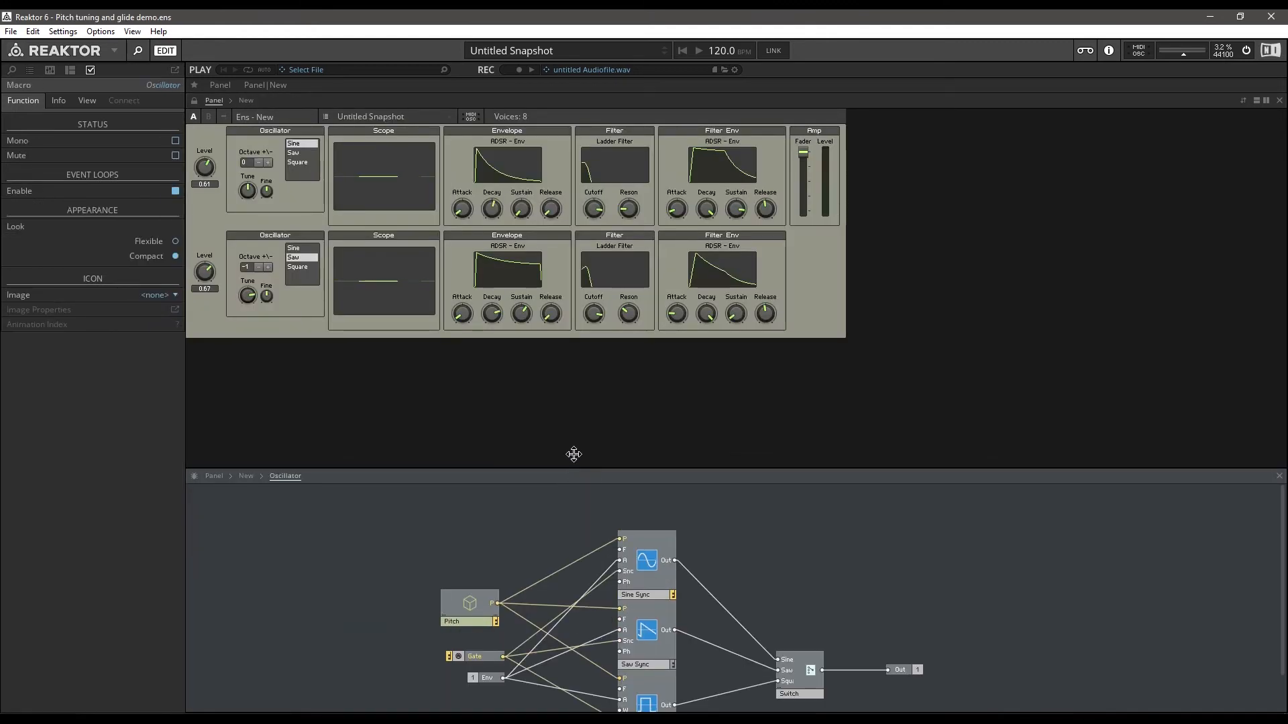
- Enlarge the structure view of the pitch tuning and glide demo ensemble and open the Oscillator's Pitch macro
left_click_drag(573, 454, 573, 337)
left_click(458, 483)
double_click(458, 483)
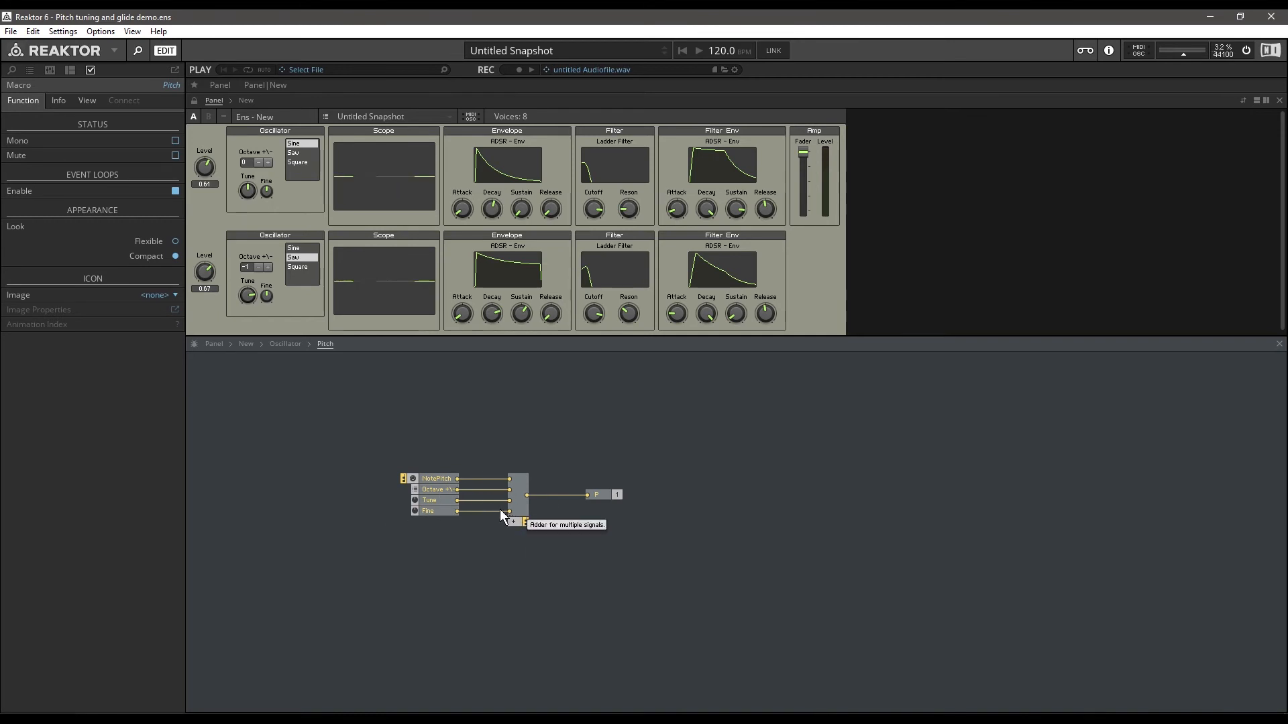
- Examine the Octave list's entries, and step the first oscillator's octave up to +2 and back to 0
left_click(433, 489)
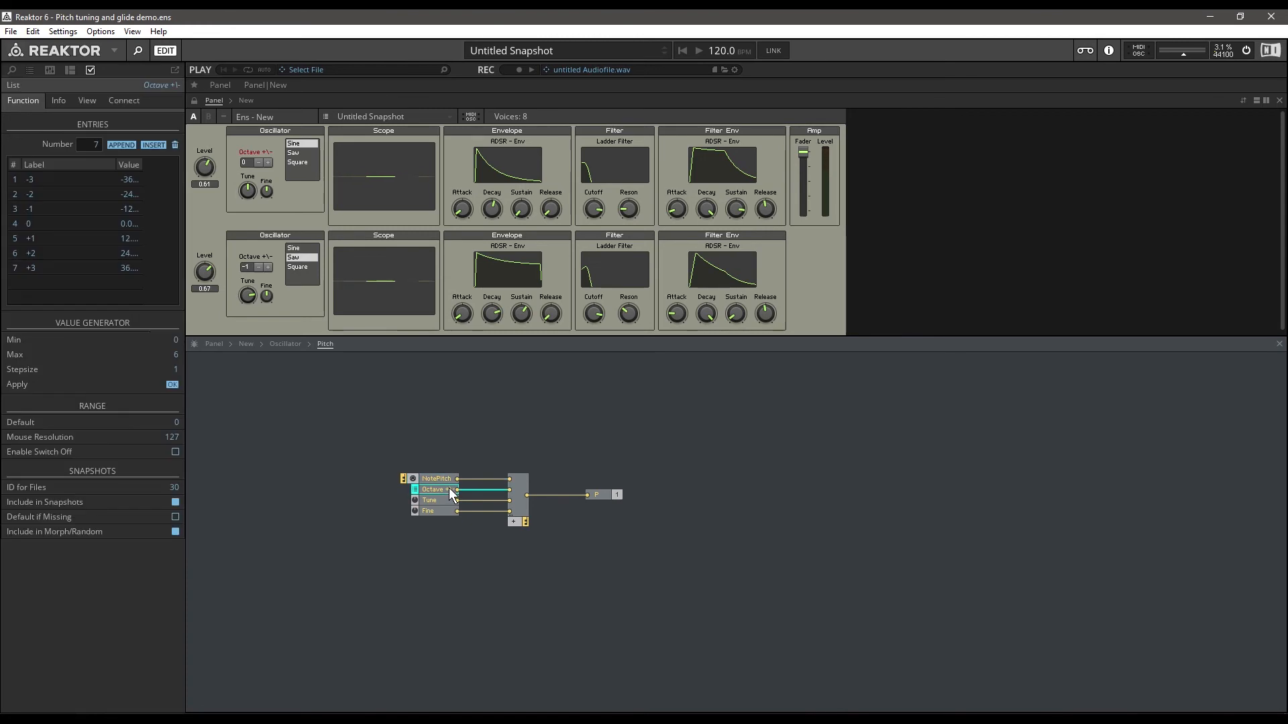
left_click(267, 162)
left_click(267, 162)
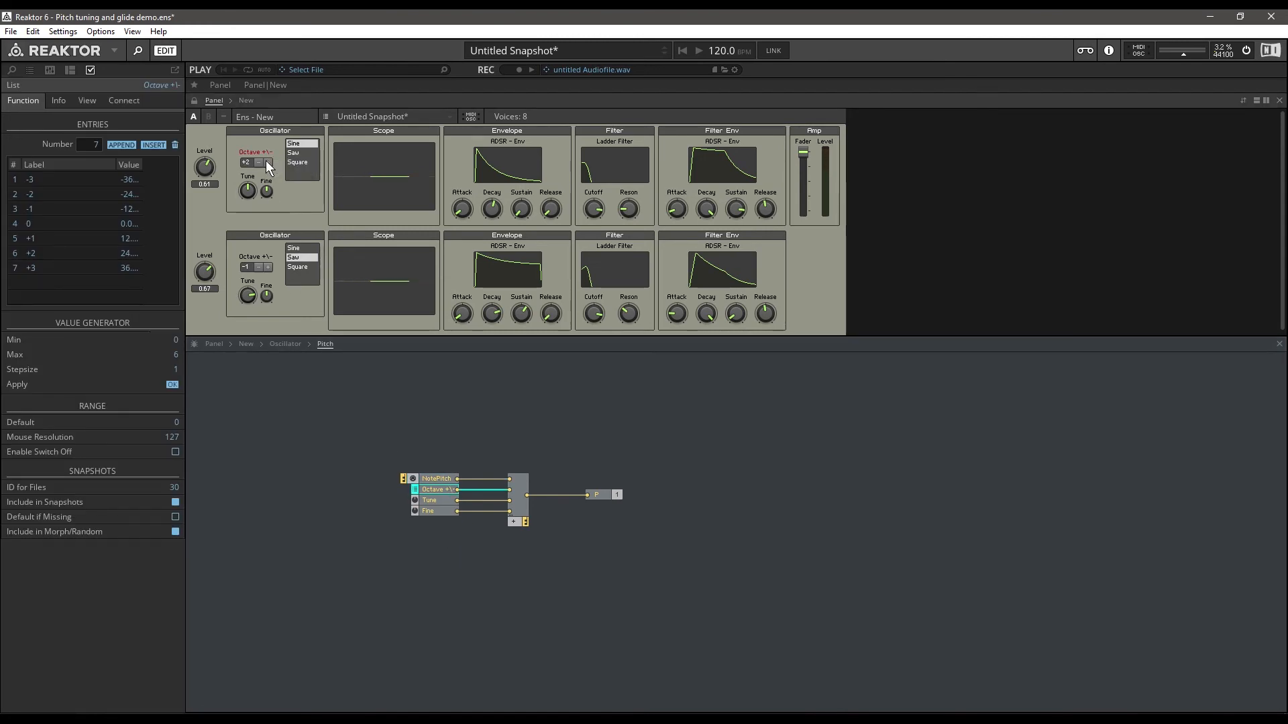
left_click(258, 163)
left_click(258, 162)
- Examine the range and resolution settings of the Tune and Fine knobs in the Pitch macro
left_click(429, 500)
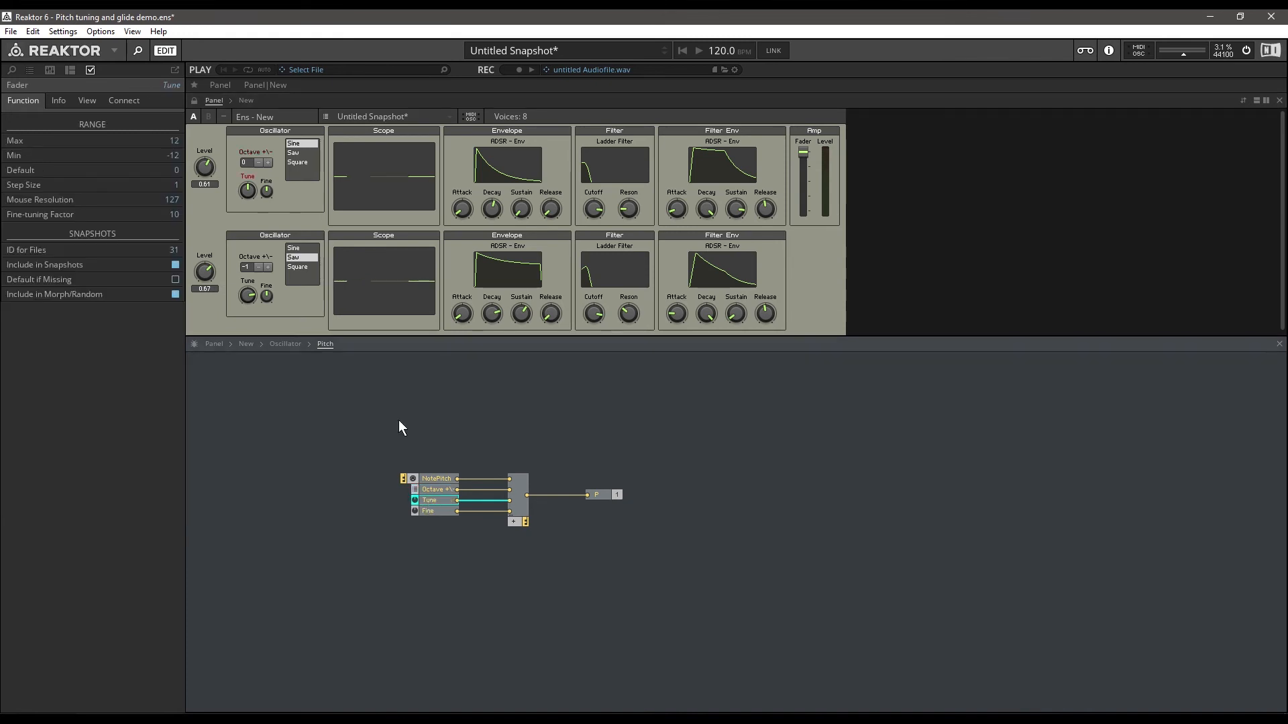
left_click(440, 514)
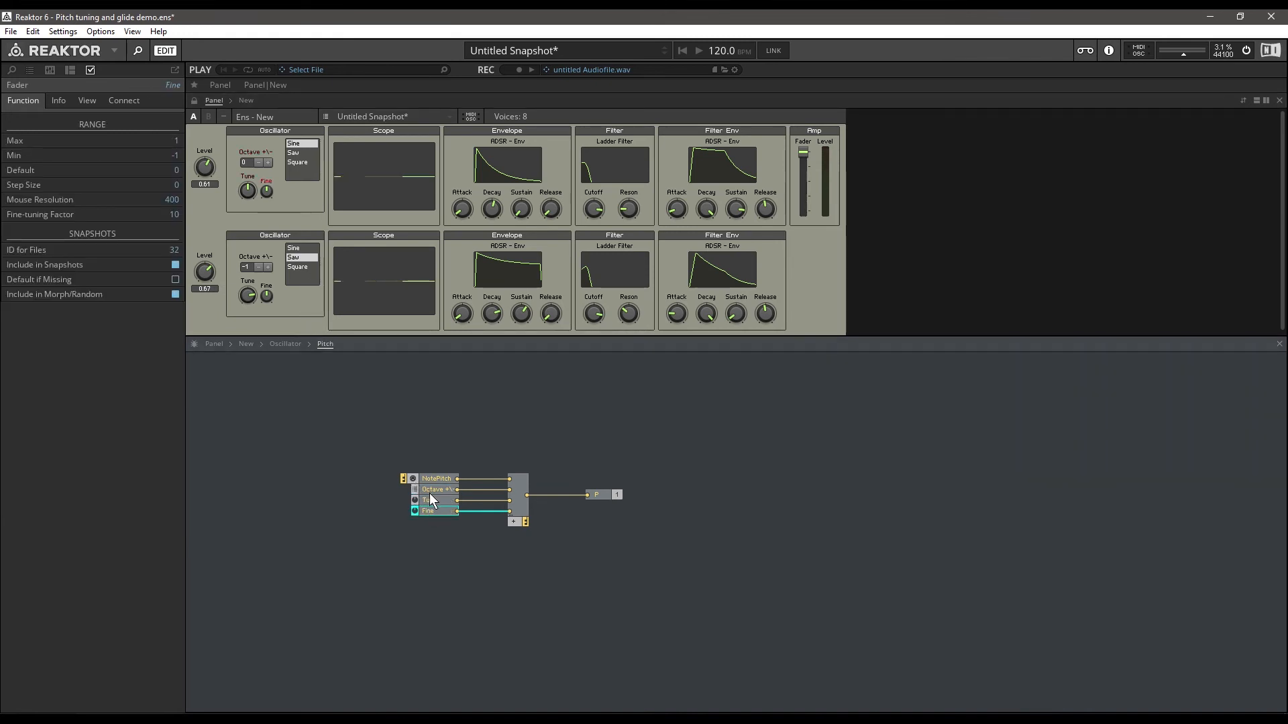